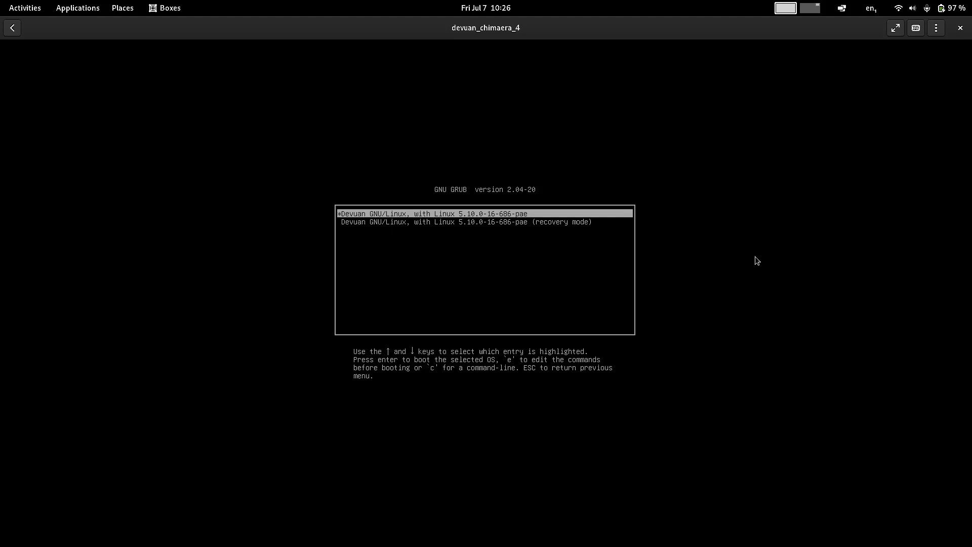
- Boot the standard Devuan GNU/Linux entry and unlock the encrypted root_fs and home_fs disks with their passphrases
key(Return)
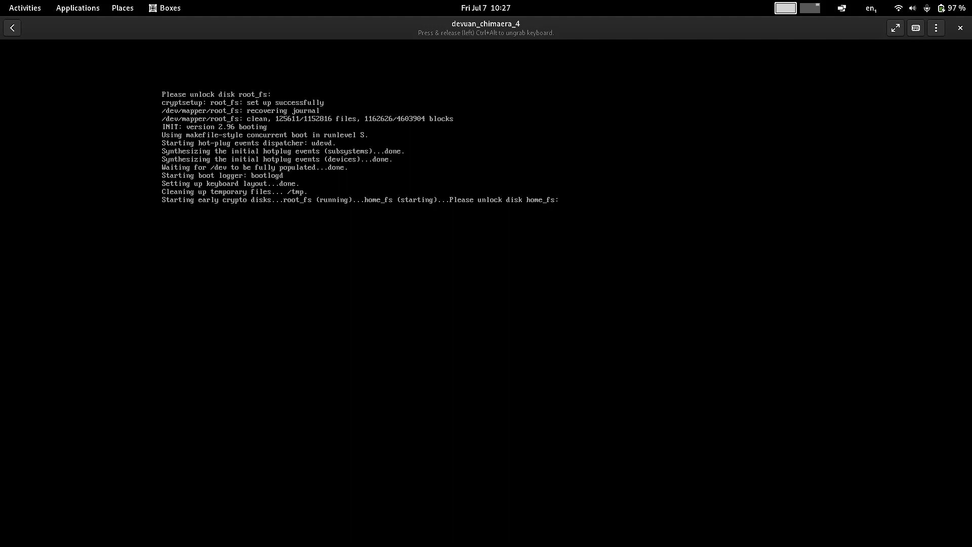
key(Return)
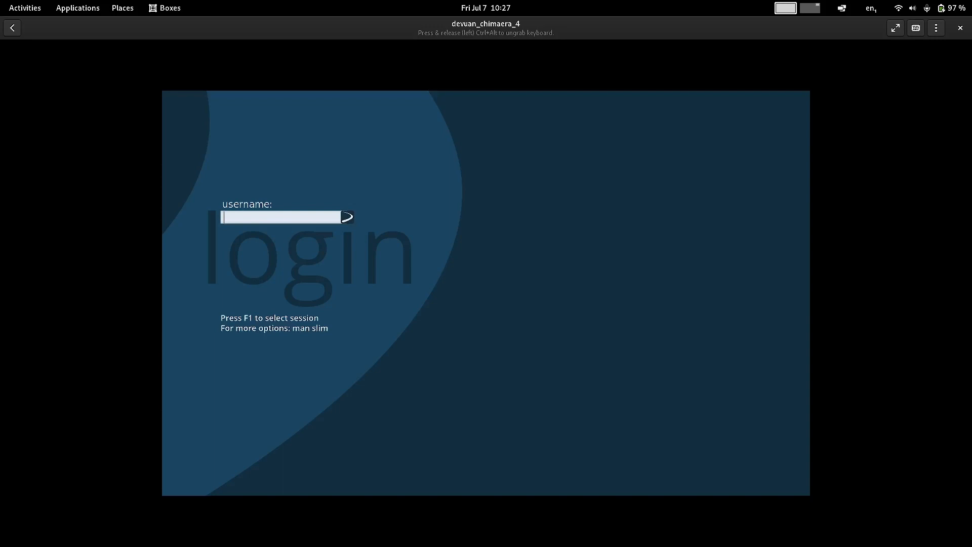
- Log in with the account's username and password and show the virtual machine in full screen
text(sam)
key(Return)
text(******)
key(Return)
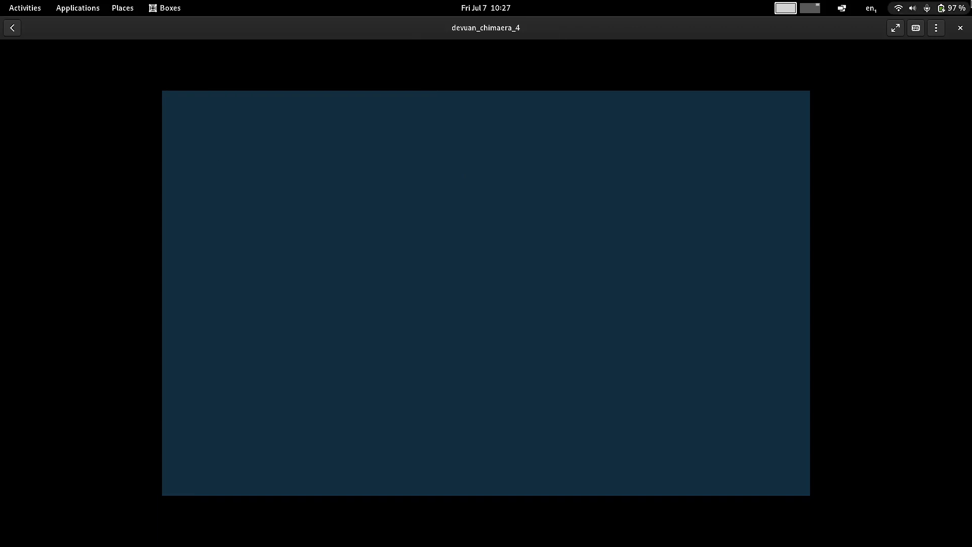
click(898, 29)
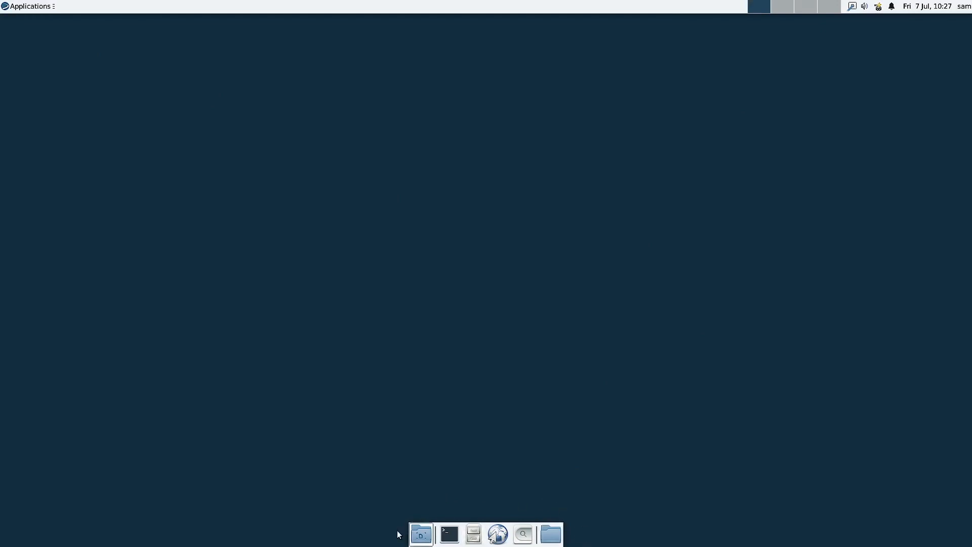
- Examine the desktop's list of applications and the volume controls
click(25, 6)
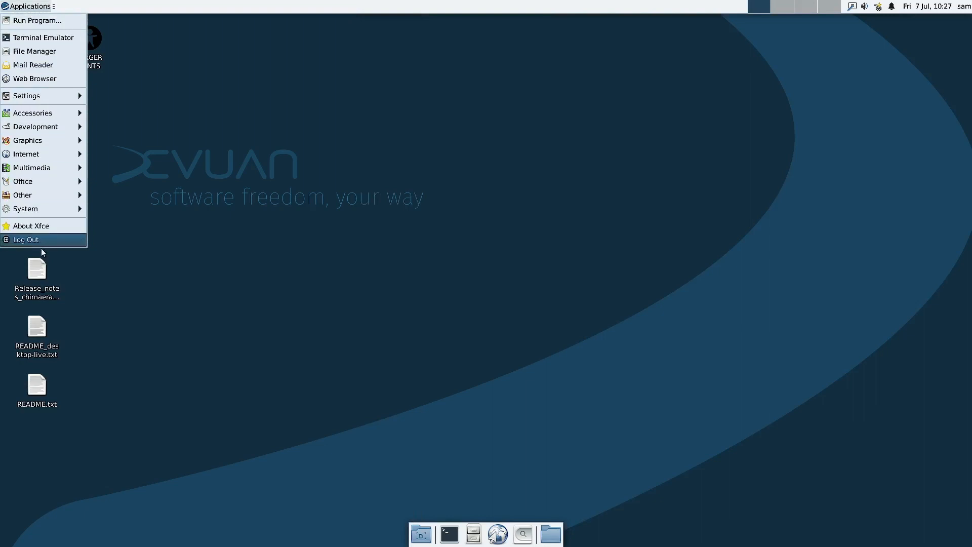
mouse_move(665, 2)
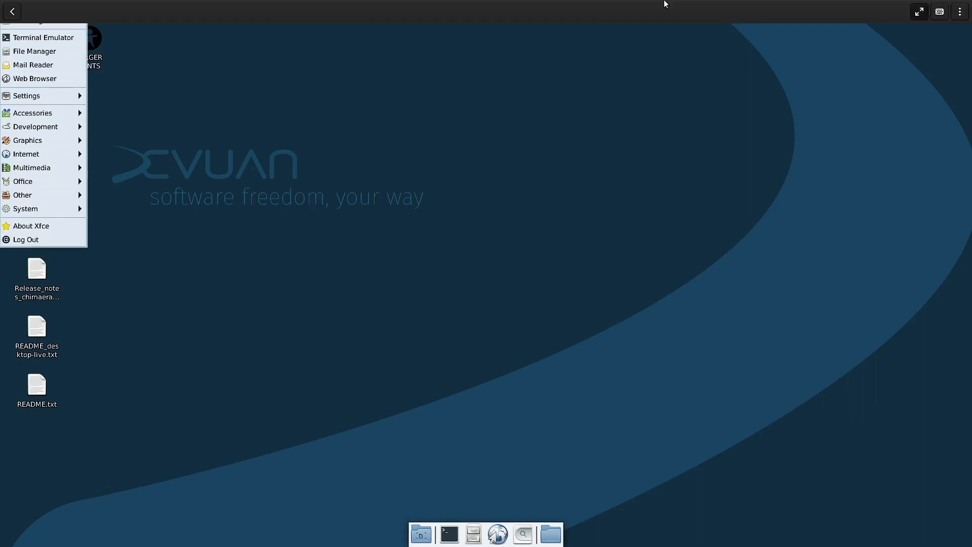
click(696, 92)
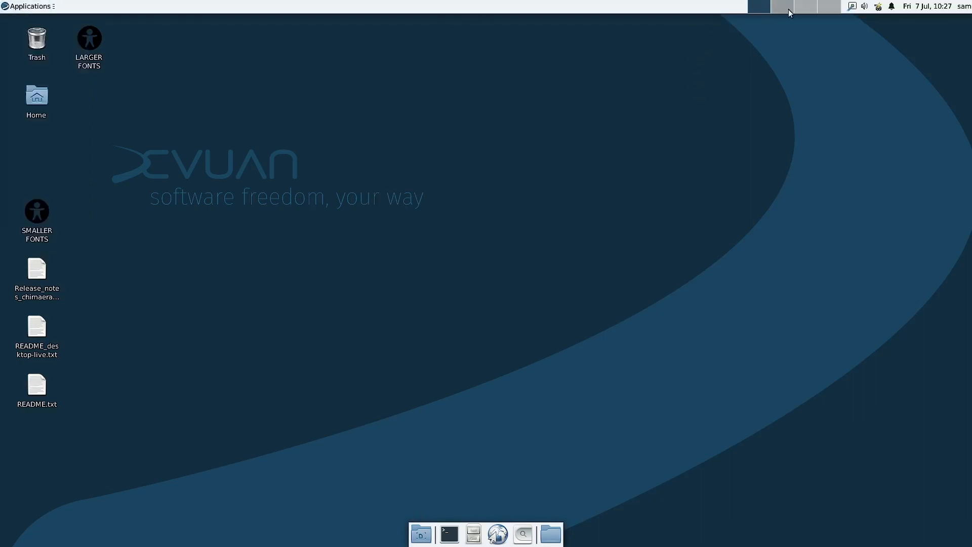
click(863, 8)
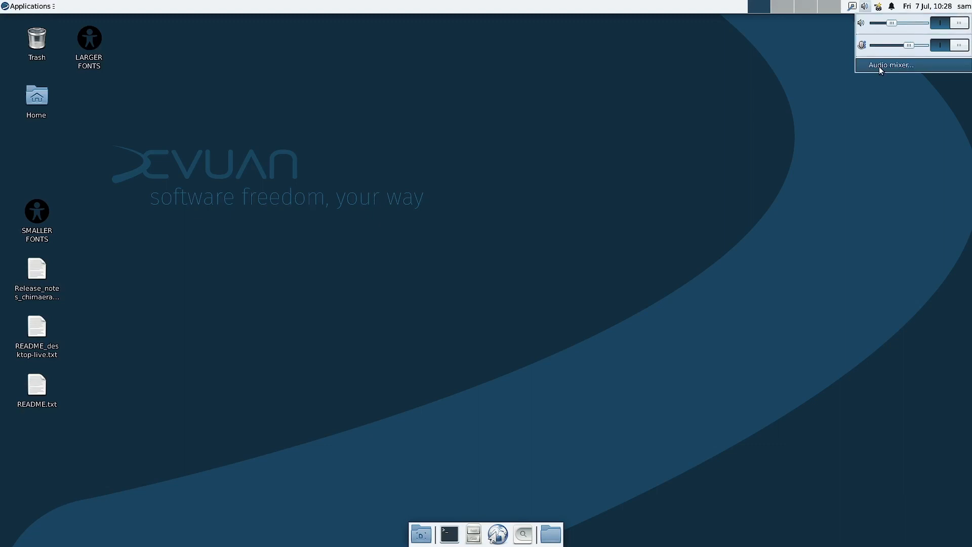
- View the general settings of the Power Manager and close its window
click(879, 10)
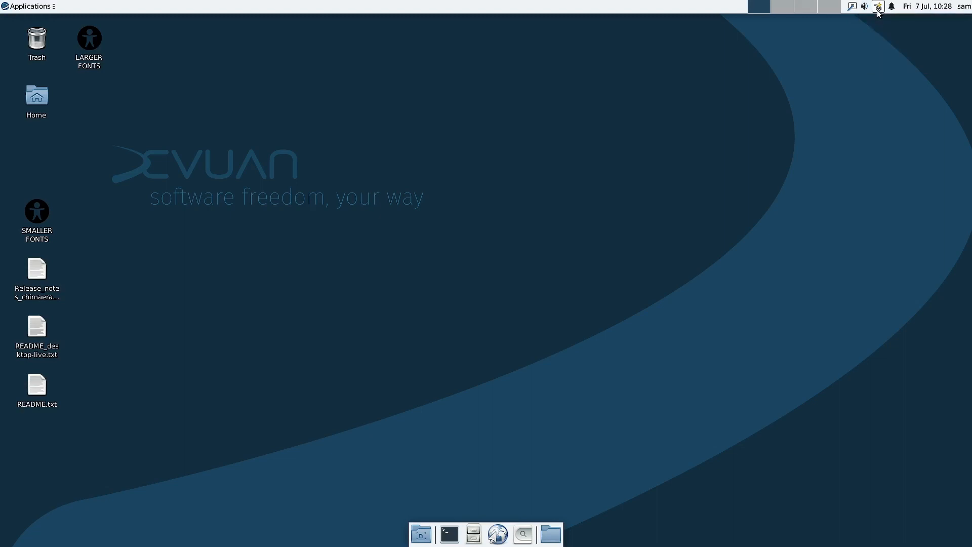
click(879, 10)
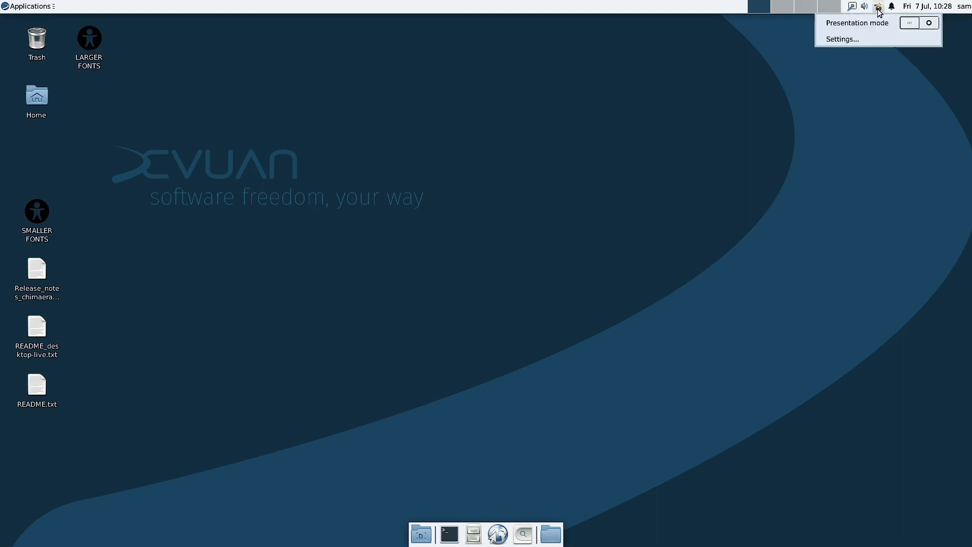
click(865, 42)
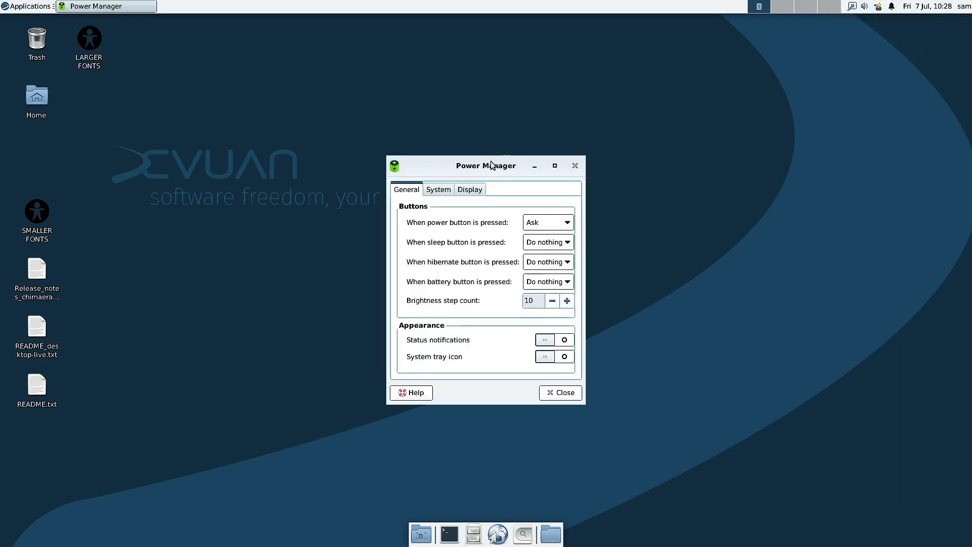
drag(494, 165, 617, 127)
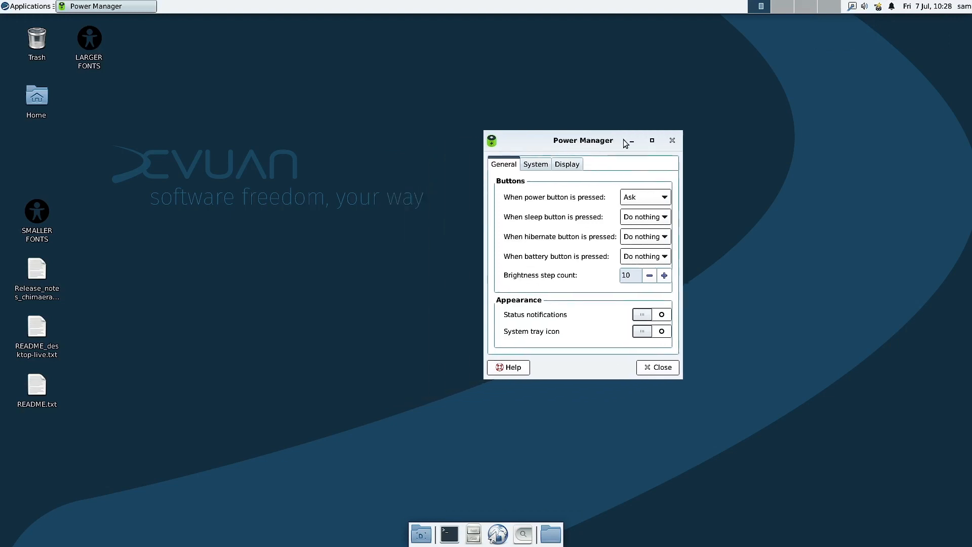
click(672, 140)
- Examine the notification options, the calendar and the session actions available for the logged-in account
click(894, 6)
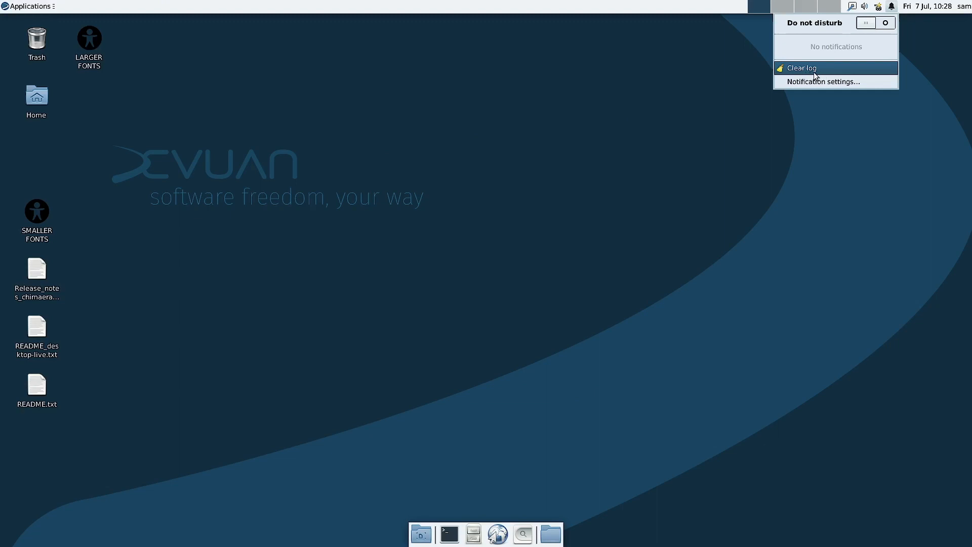
click(926, 7)
click(926, 7)
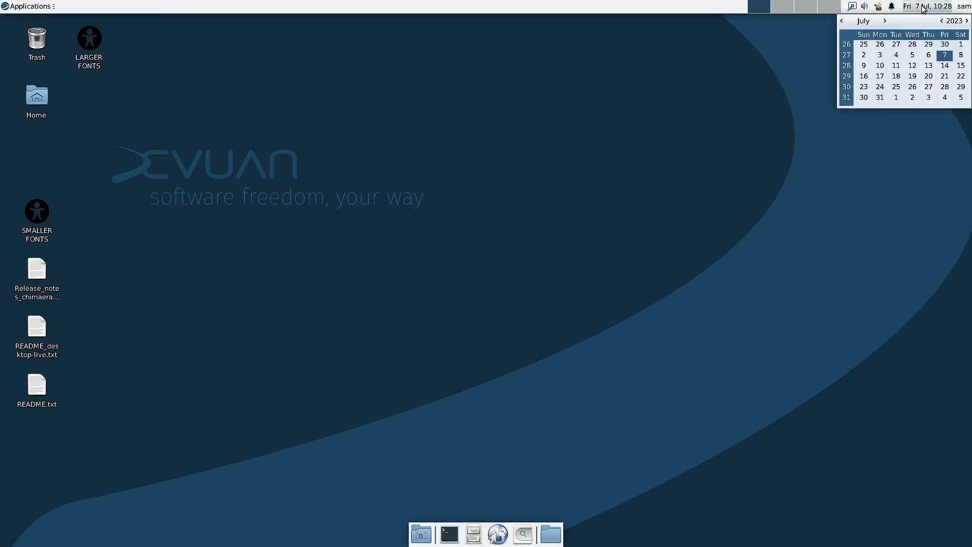
click(961, 7)
click(961, 7)
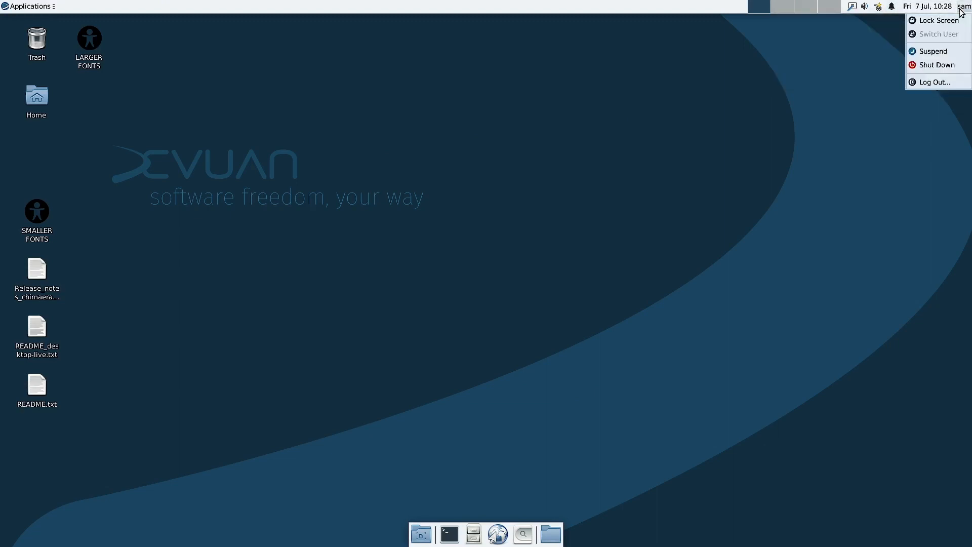
click(723, 94)
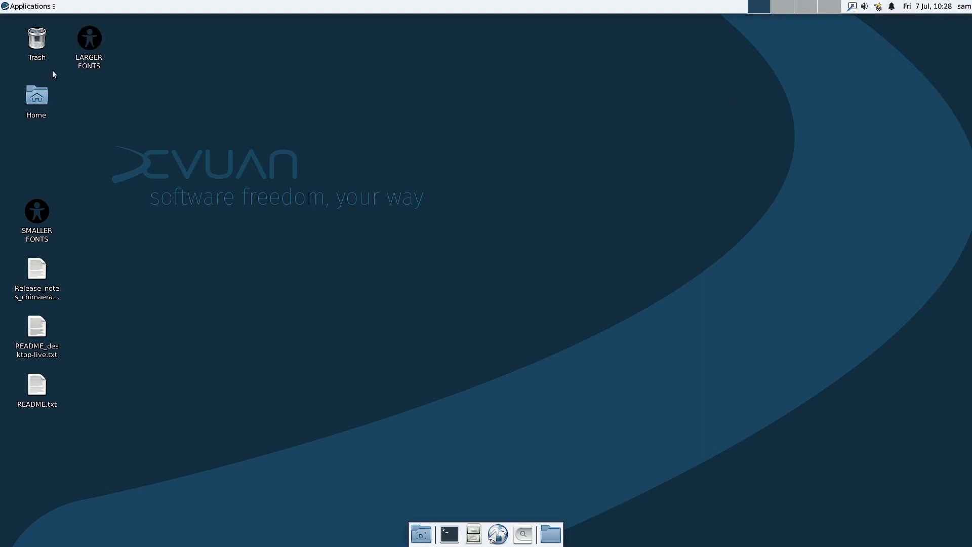
- Move Trash to the desktop's lower-right corner and line up Home, LARGER FONTS and SMALLER FONTS in the upper-left column
drag(41, 45, 939, 515)
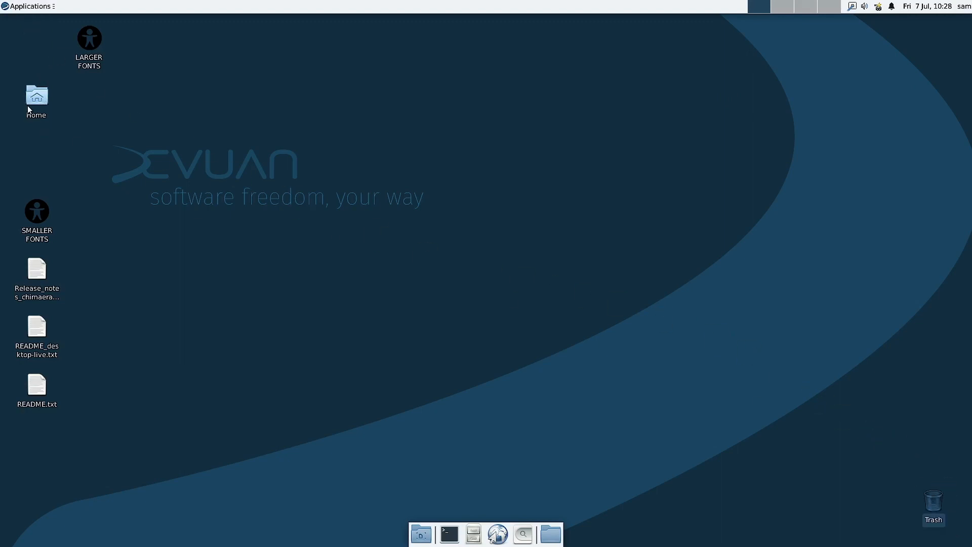
drag(27, 105, 12, 35)
drag(84, 47, 31, 105)
drag(35, 210, 35, 161)
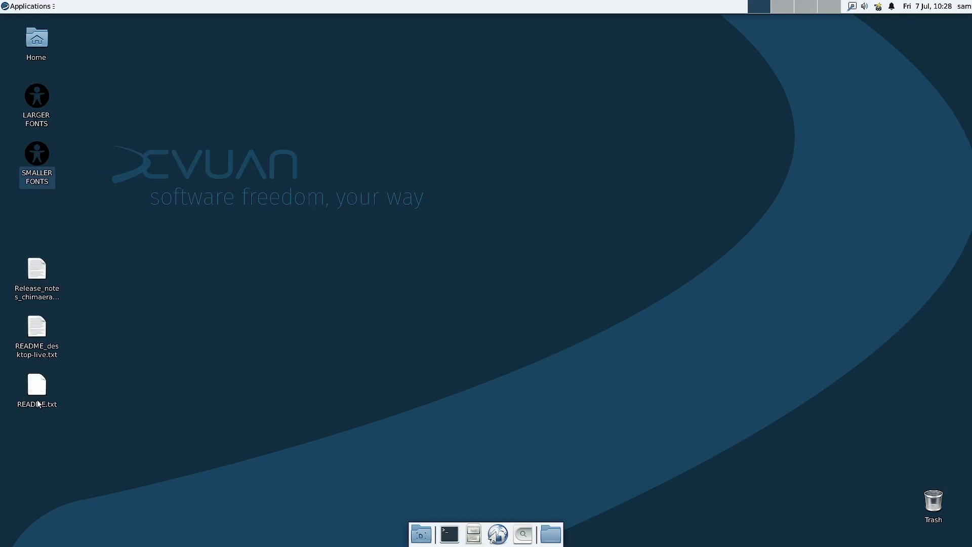
- Try the larger desktop fonts and switch back to the smaller ones
double_click(41, 100)
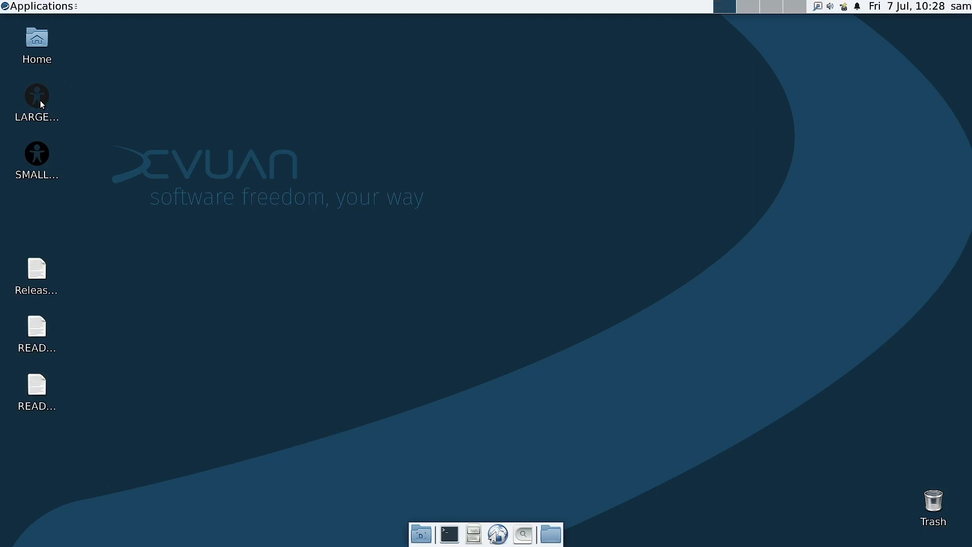
double_click(42, 160)
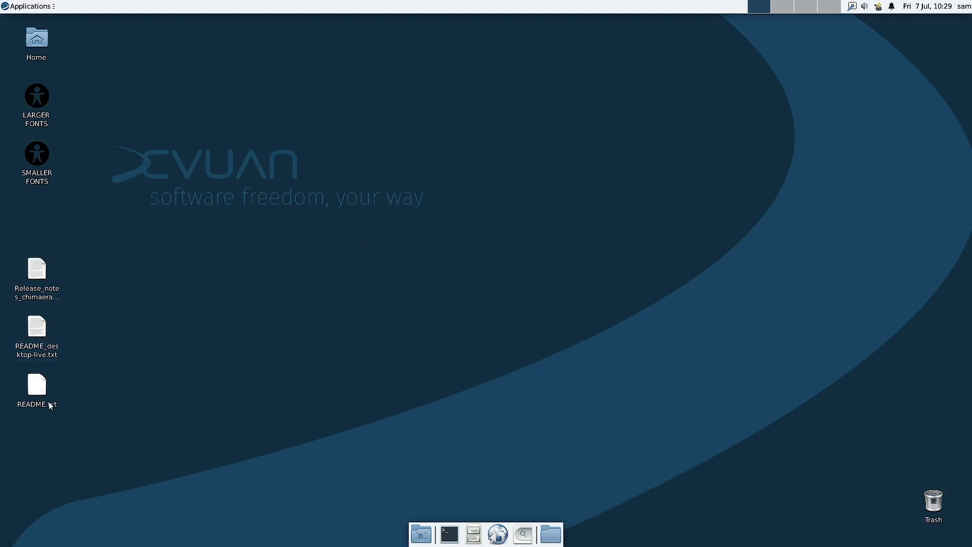
- Open the desktop's text documents, read README_desktop-live.txt through to its support links, and close it
double_click(38, 386)
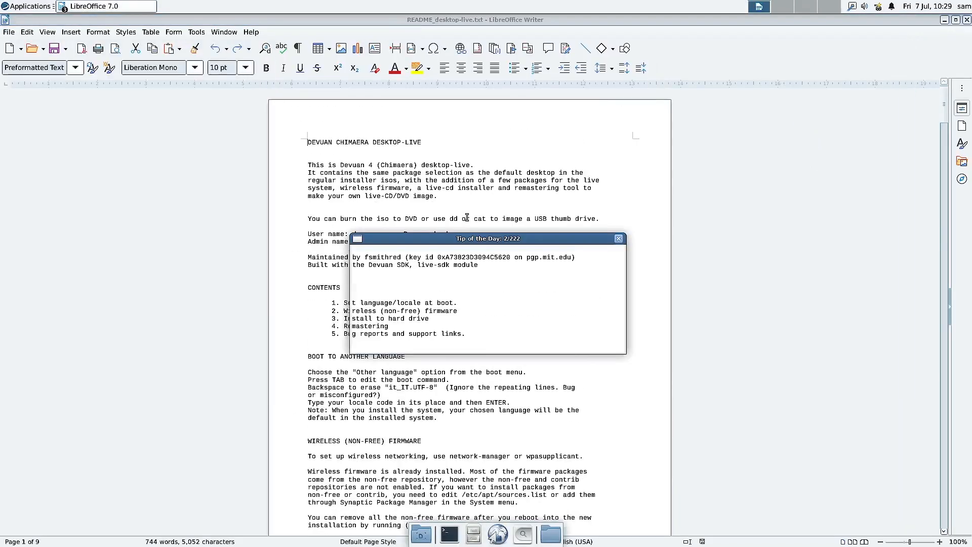
click(597, 335)
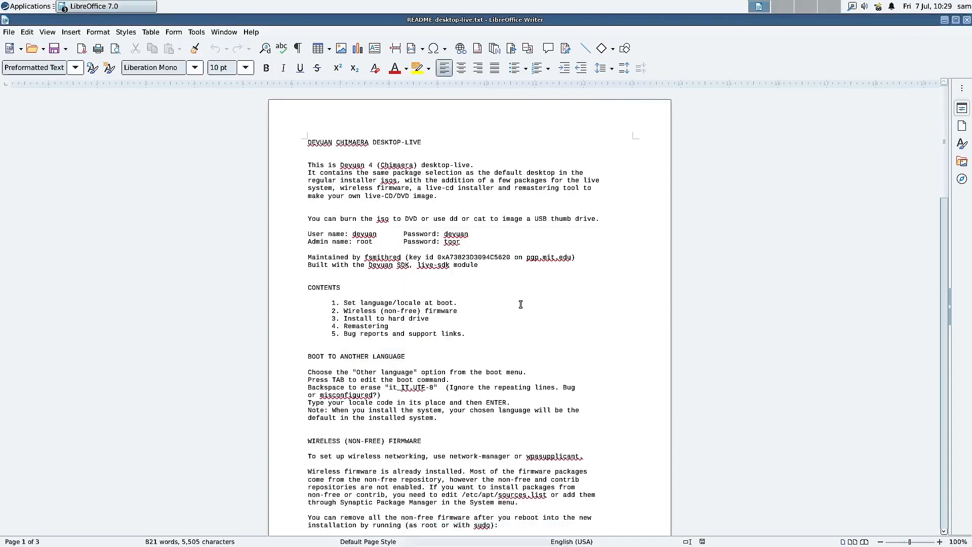
scroll(520, 304, down, 4)
scroll(520, 304, down, 10)
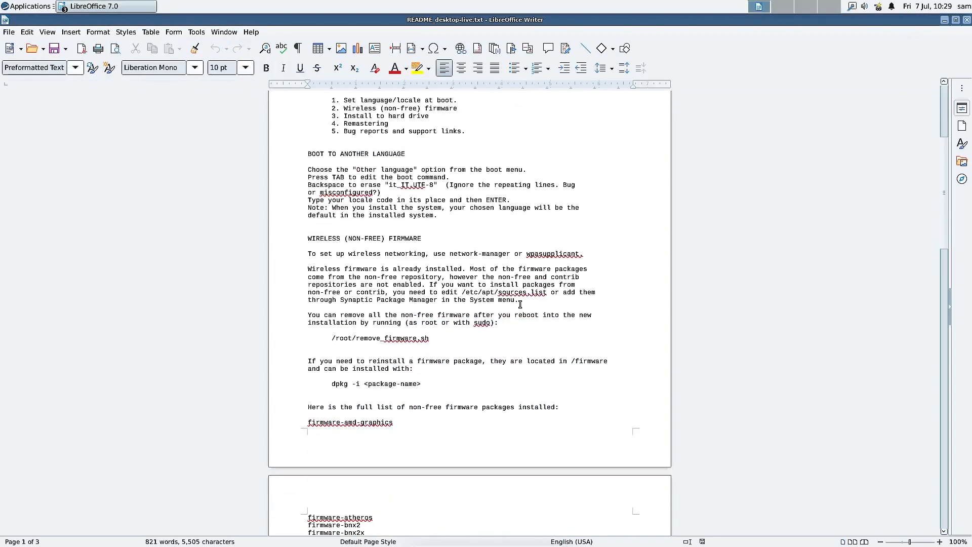
scroll(520, 304, down, 14)
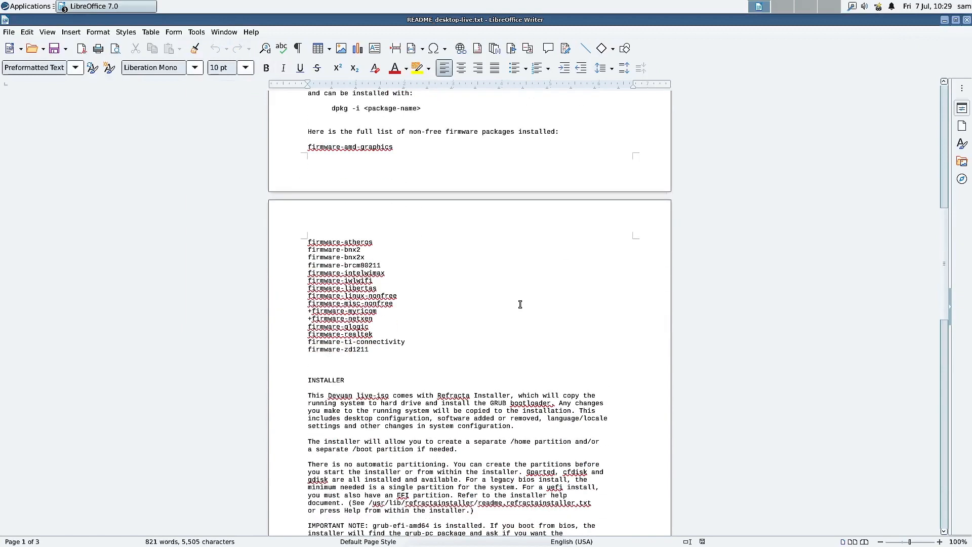
scroll(520, 304, down, 10)
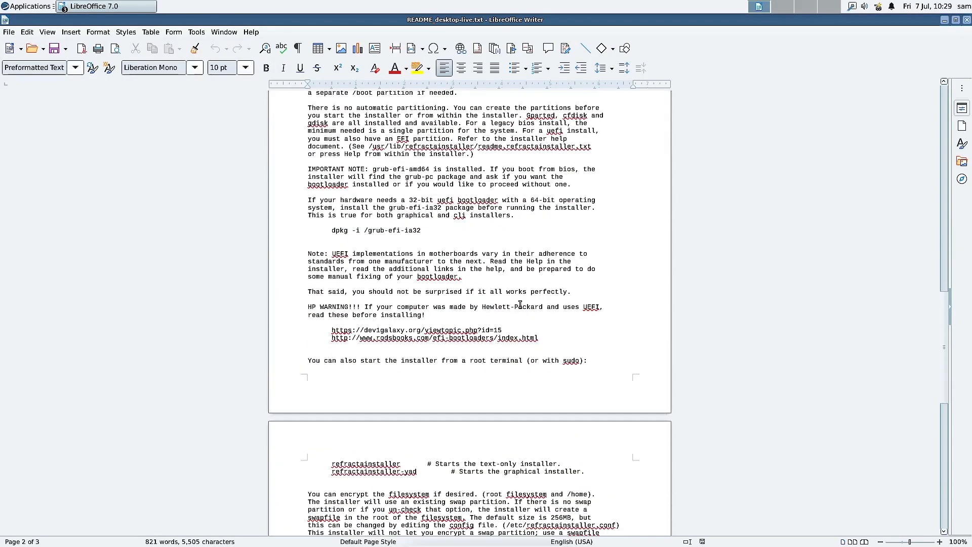
scroll(520, 304, down, 5)
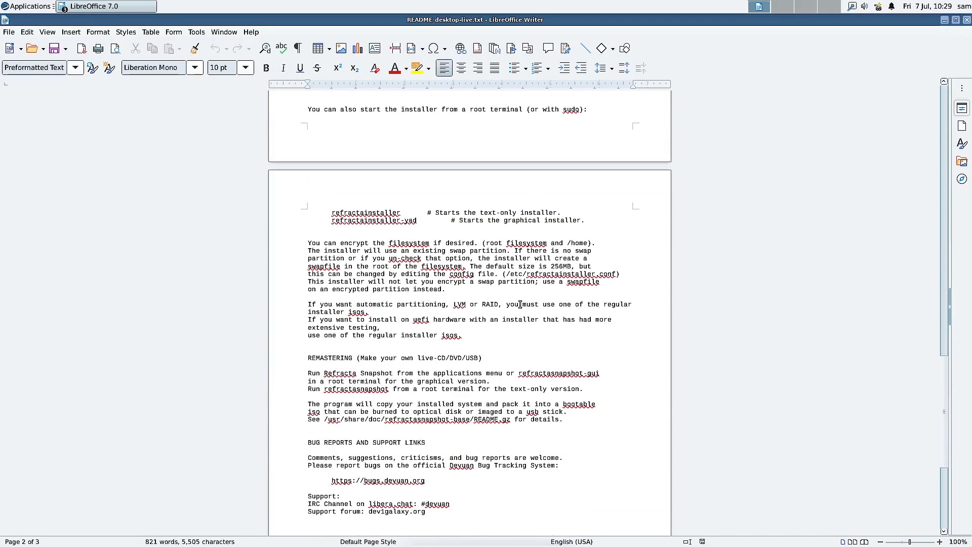
scroll(510, 246, down, 8)
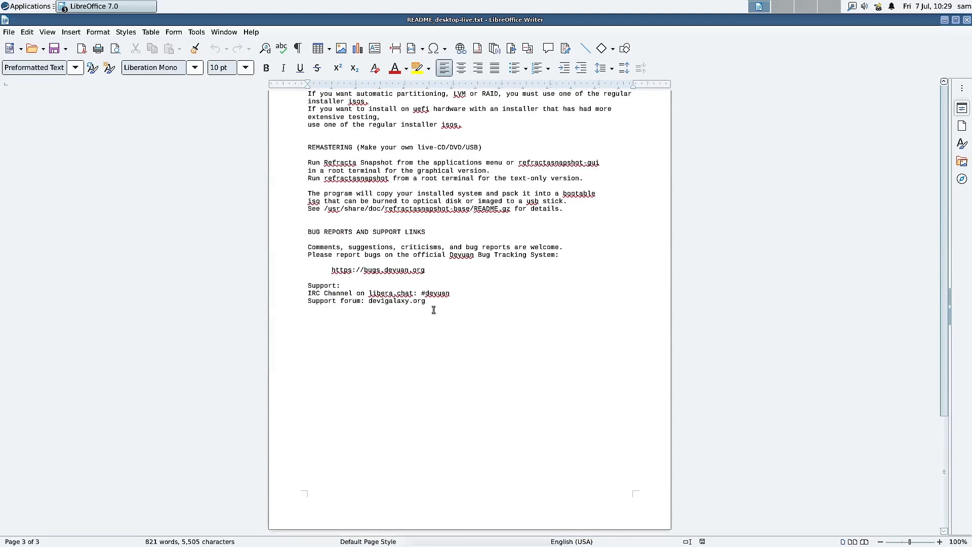
click(968, 21)
- Close the Chimaera release notes, read README.txt through to the end, and close it
click(588, 339)
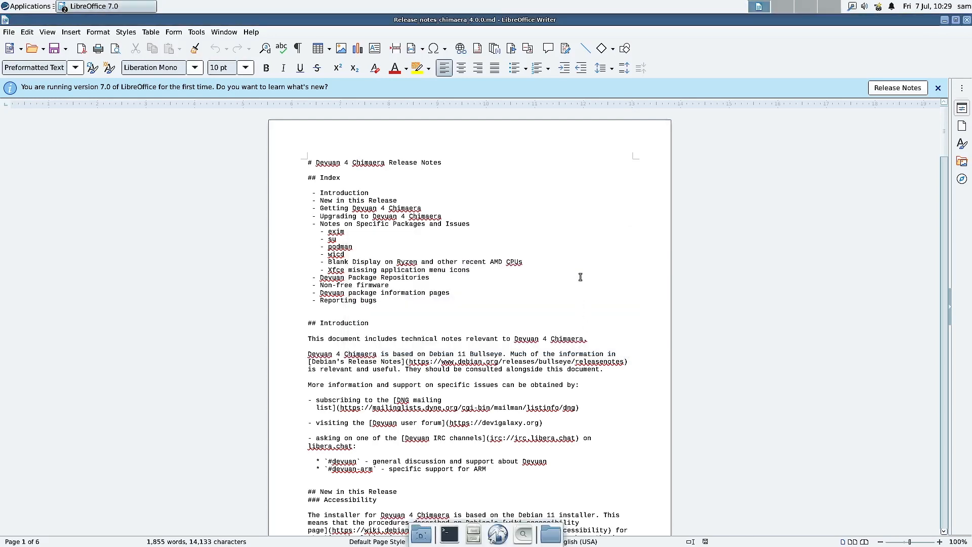
click(967, 20)
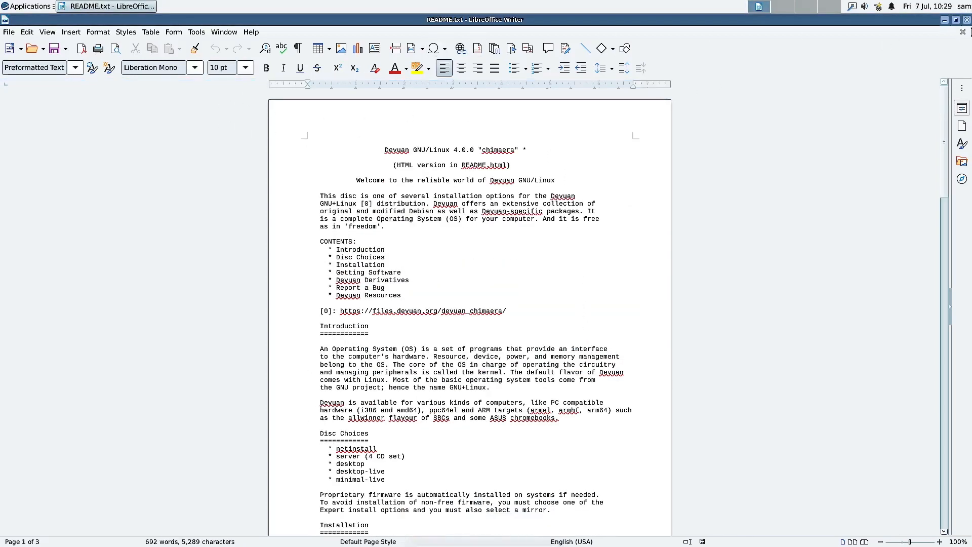
scroll(527, 293, down, 5)
scroll(526, 293, down, 13)
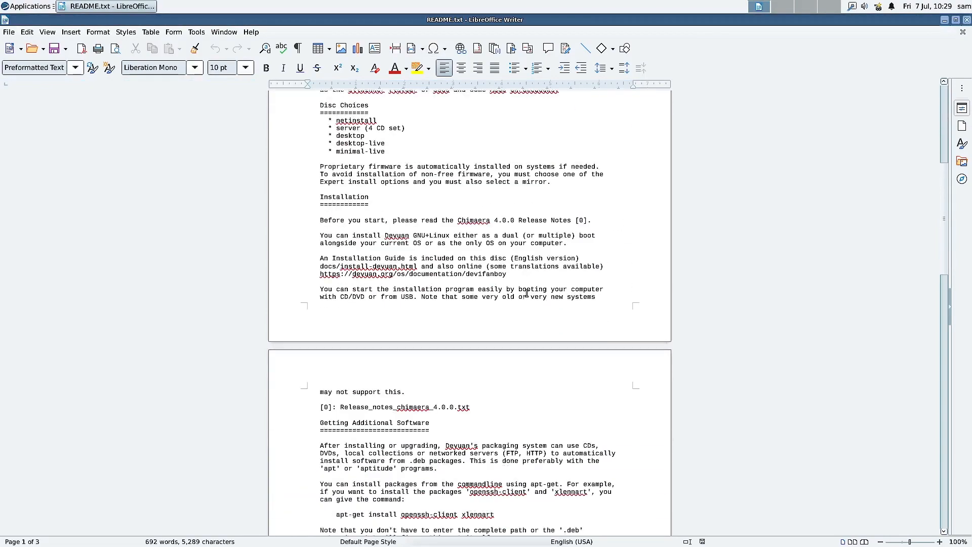
key(ctrl+End)
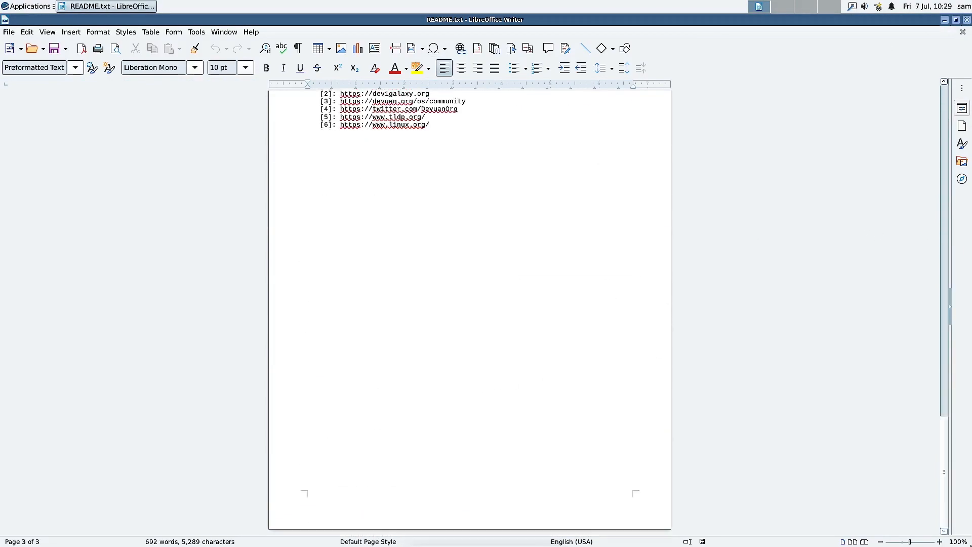
click(967, 20)
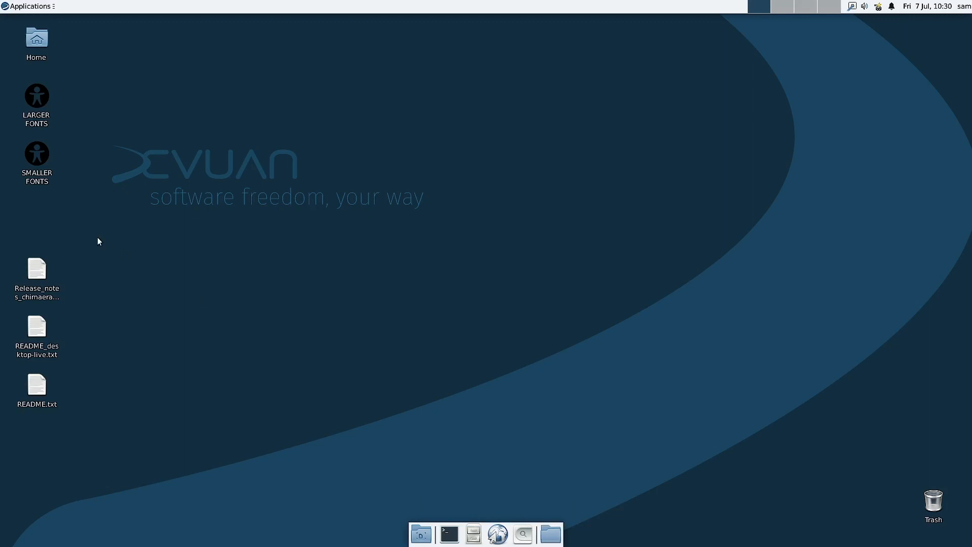
- Open the file manager, view its About information, and close it
click(8, 8)
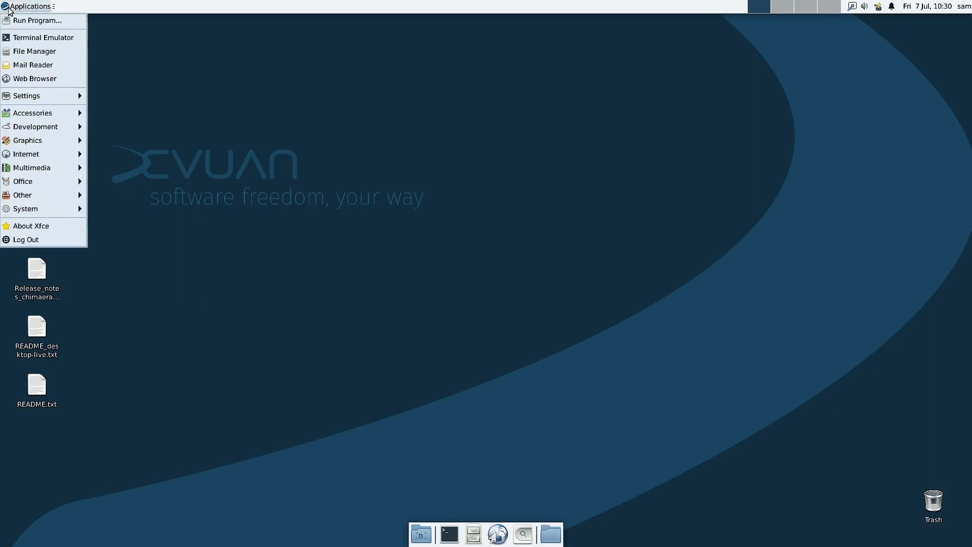
click(39, 52)
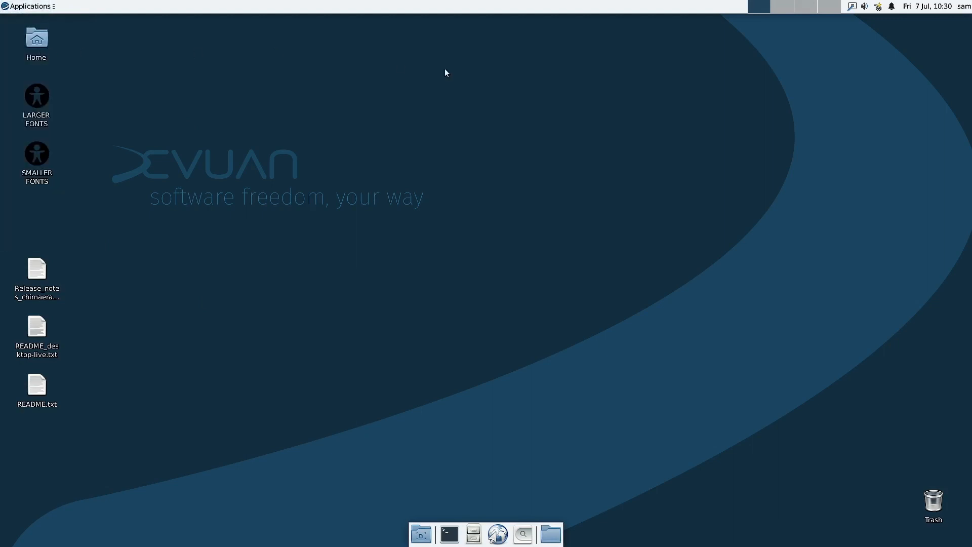
click(409, 170)
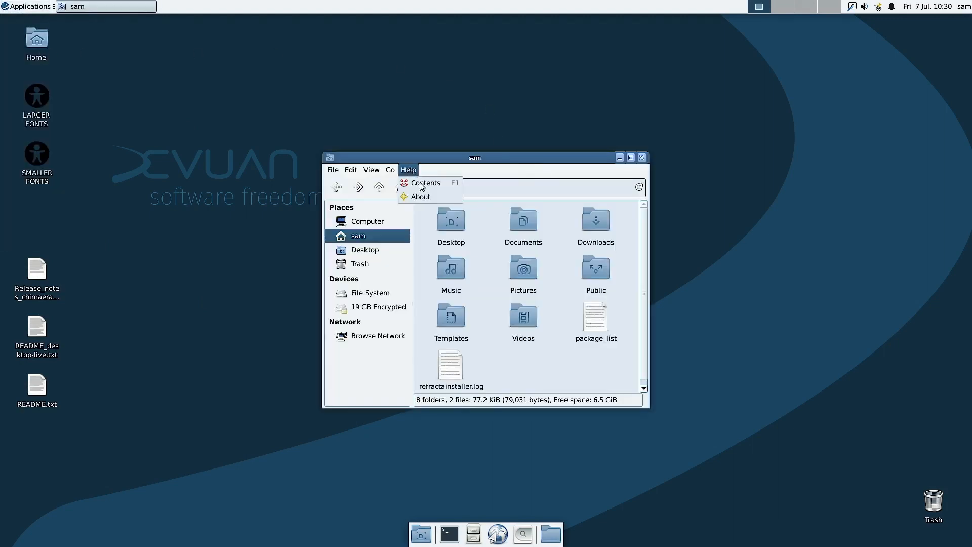
click(424, 198)
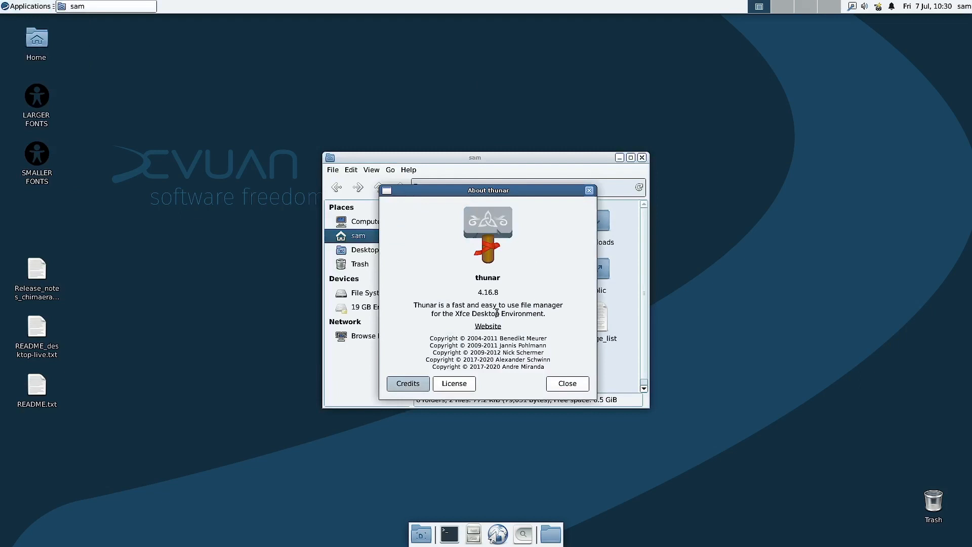
click(567, 385)
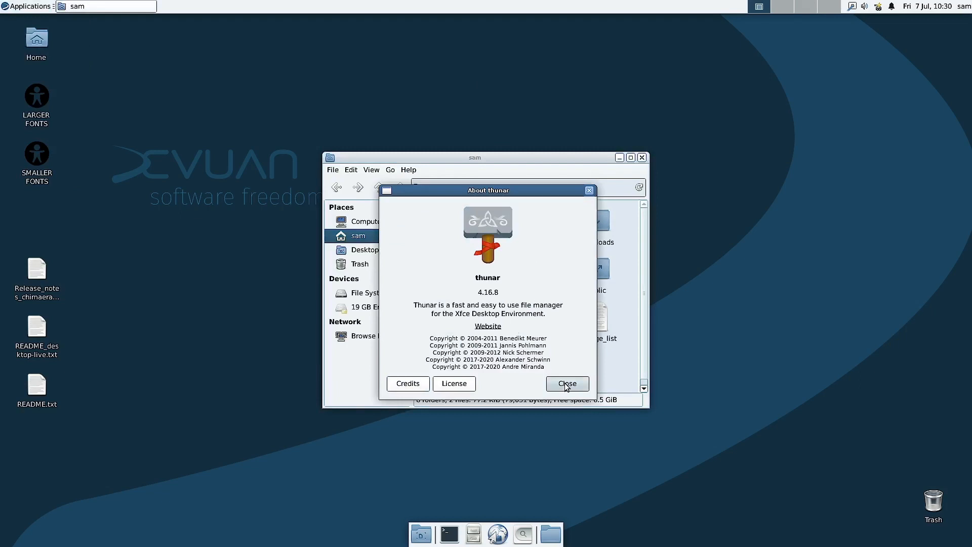
click(566, 385)
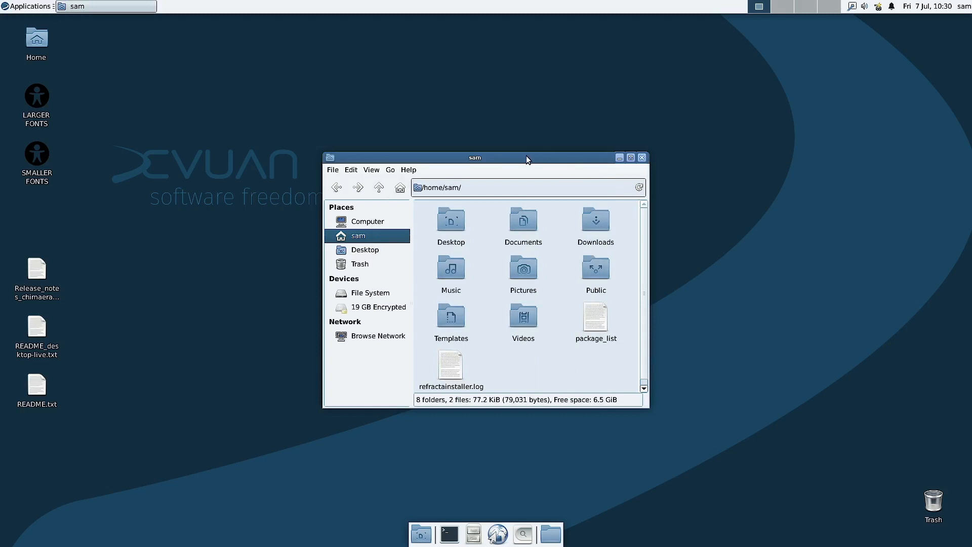
click(642, 158)
- Open the mail reader, check which preferred applications are offered, and dismiss the chooser without selecting one
click(20, 6)
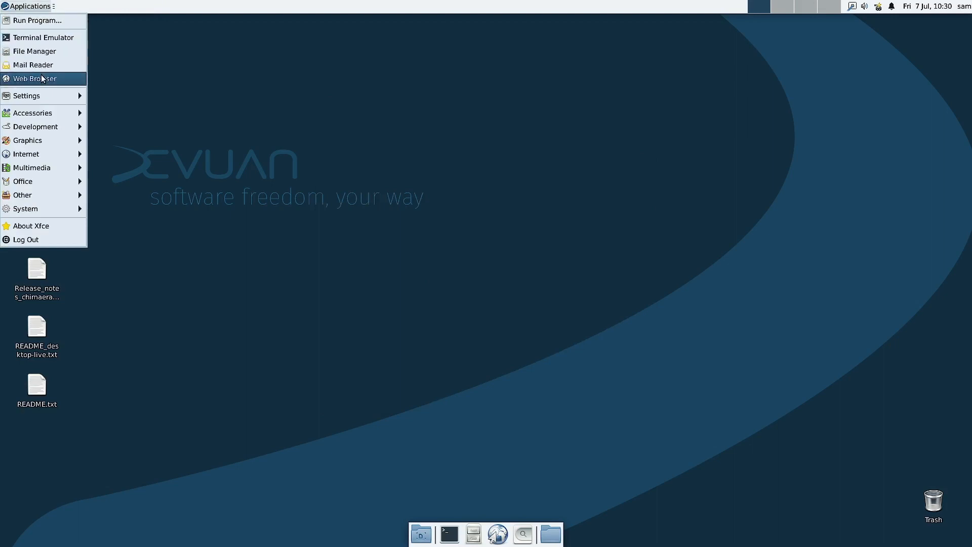
click(41, 65)
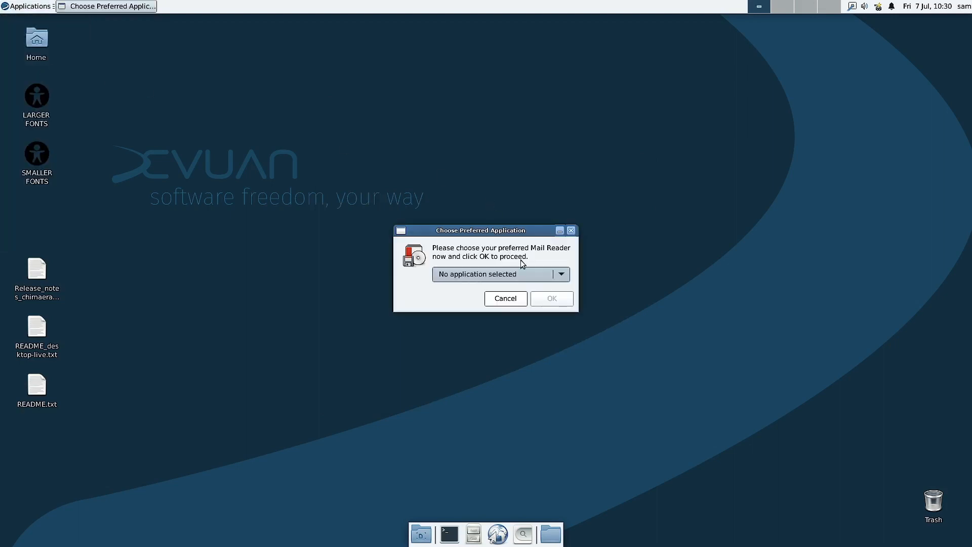
click(561, 276)
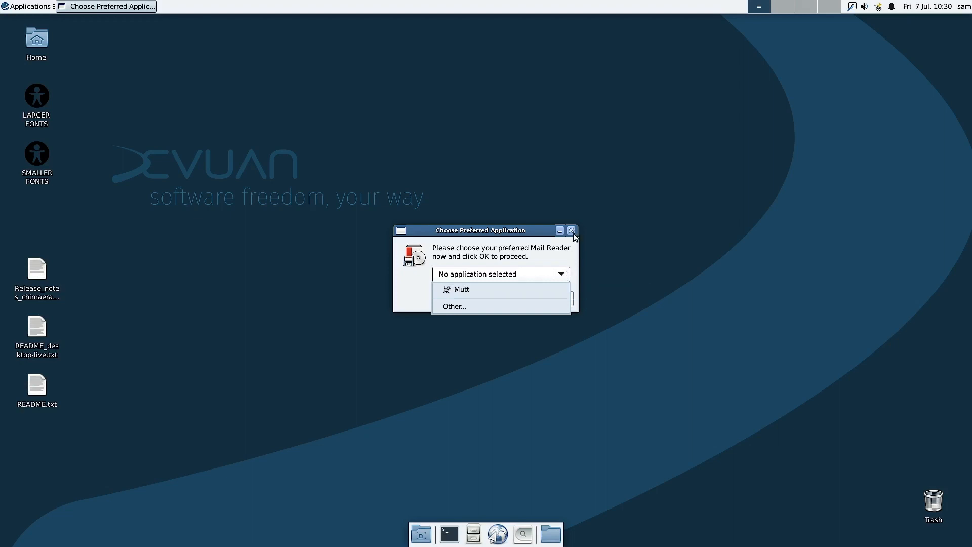
click(615, 238)
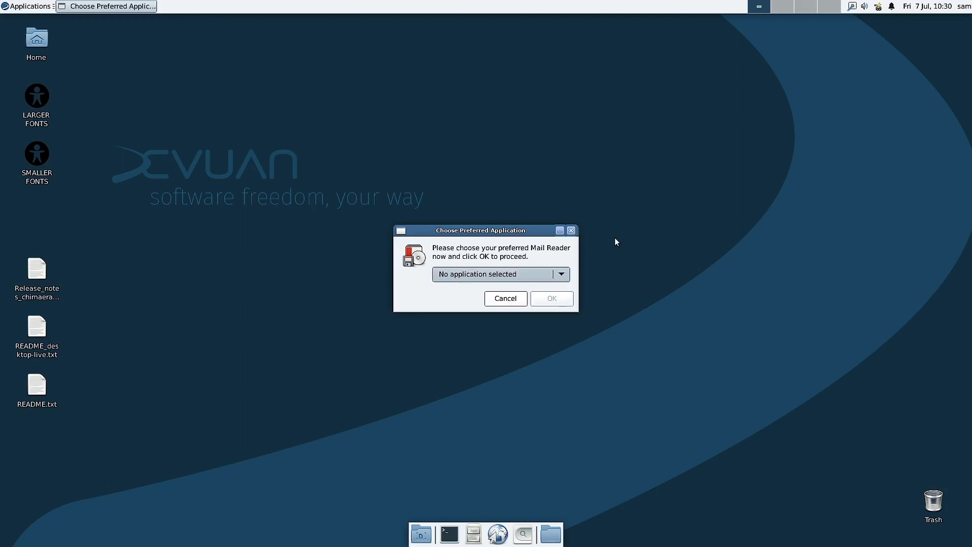
click(572, 231)
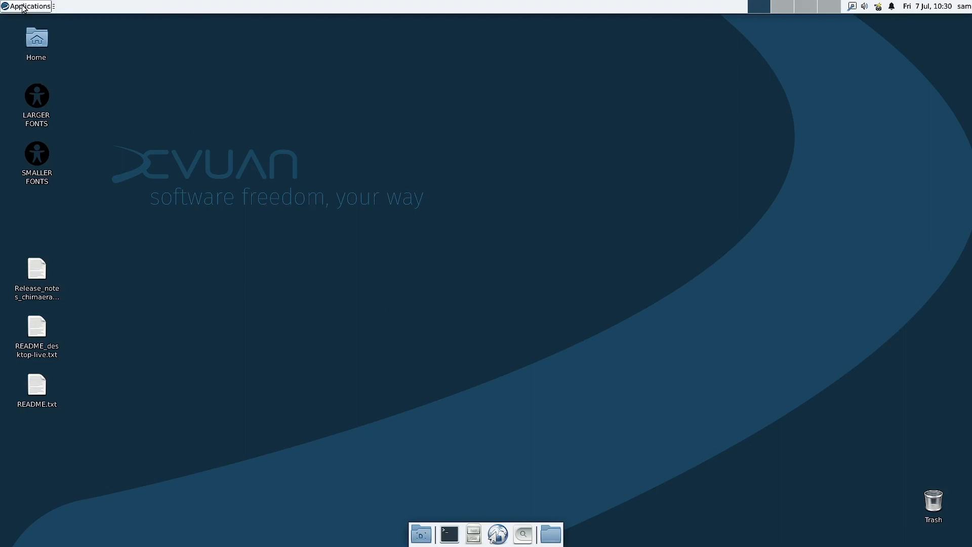
- Launch the web browser and close the extra Firefox window along with both its tabs
click(19, 6)
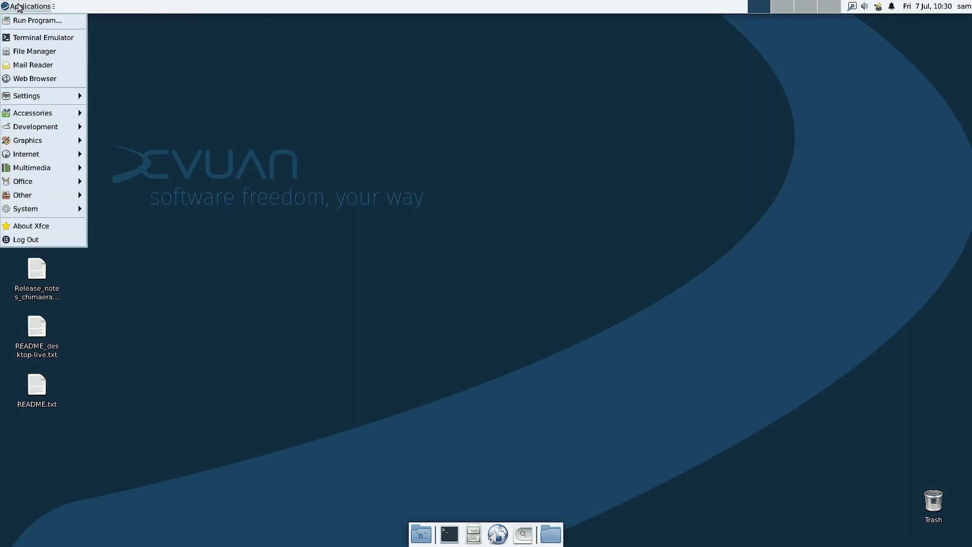
click(35, 79)
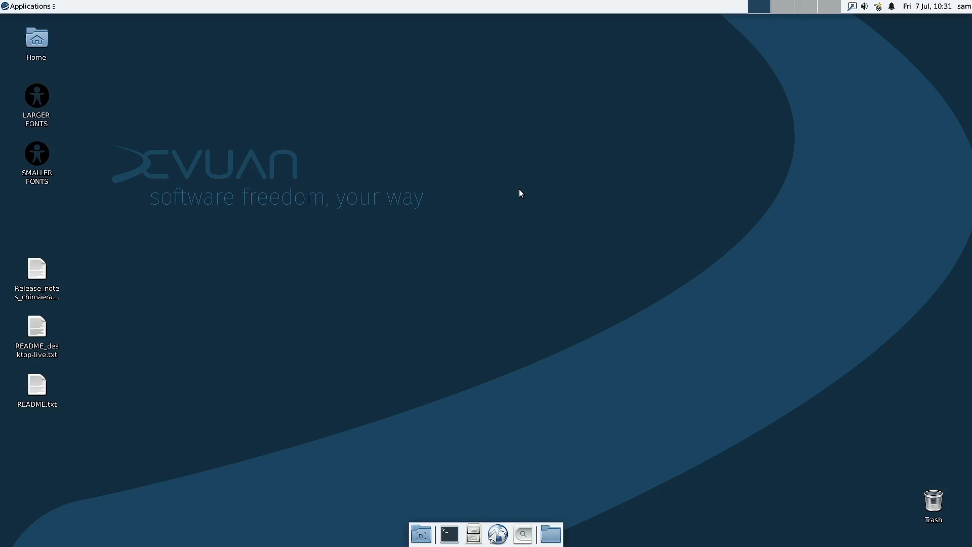
click(17, 6)
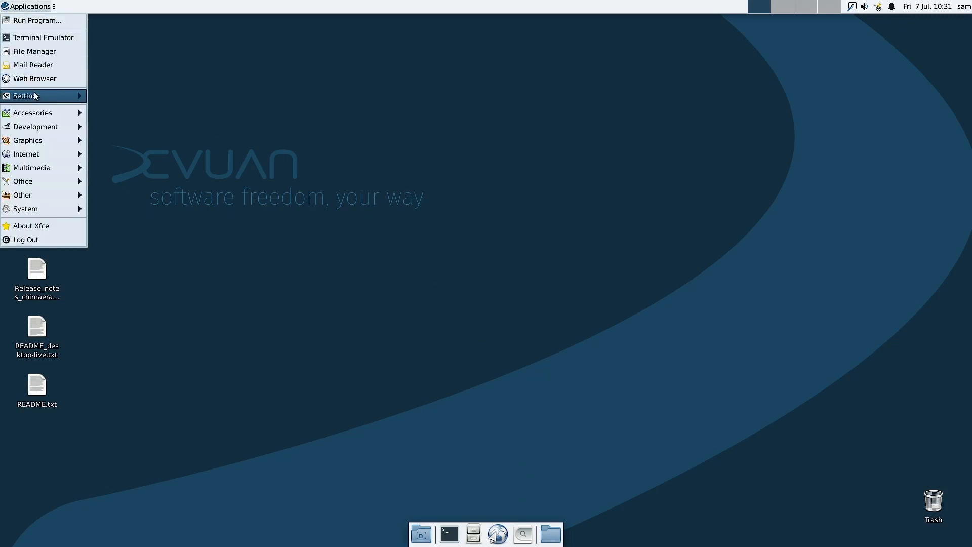
mouse_move(35, 96)
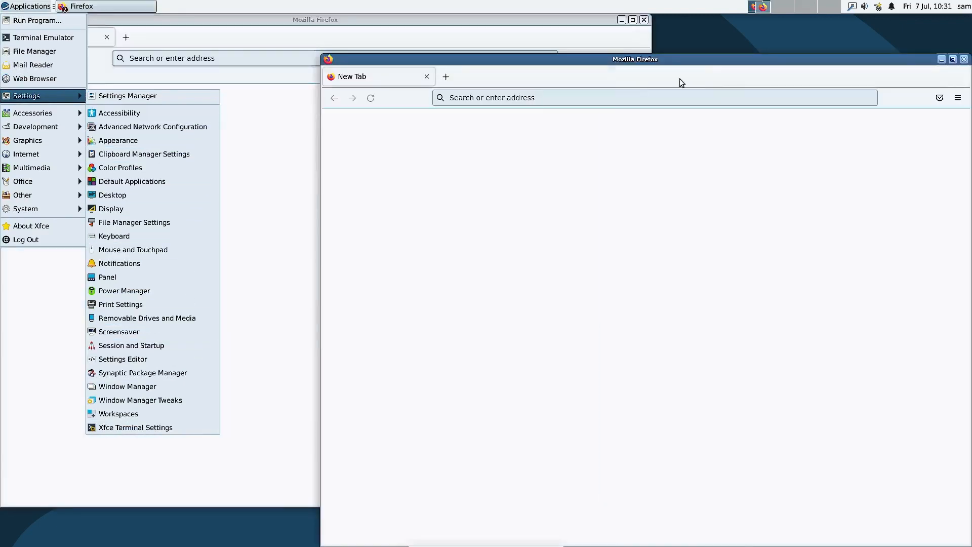
click(437, 23)
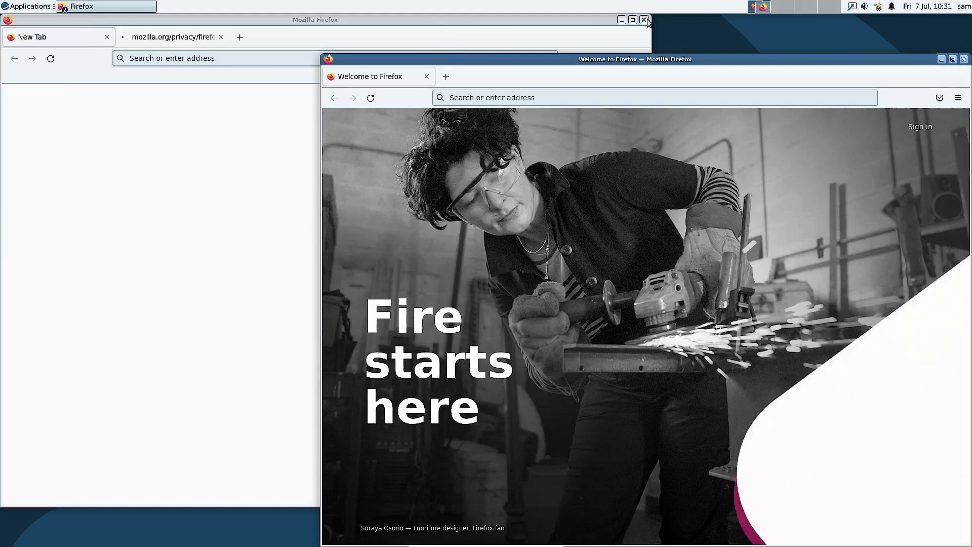
click(644, 19)
drag(759, 61, 674, 202)
click(360, 152)
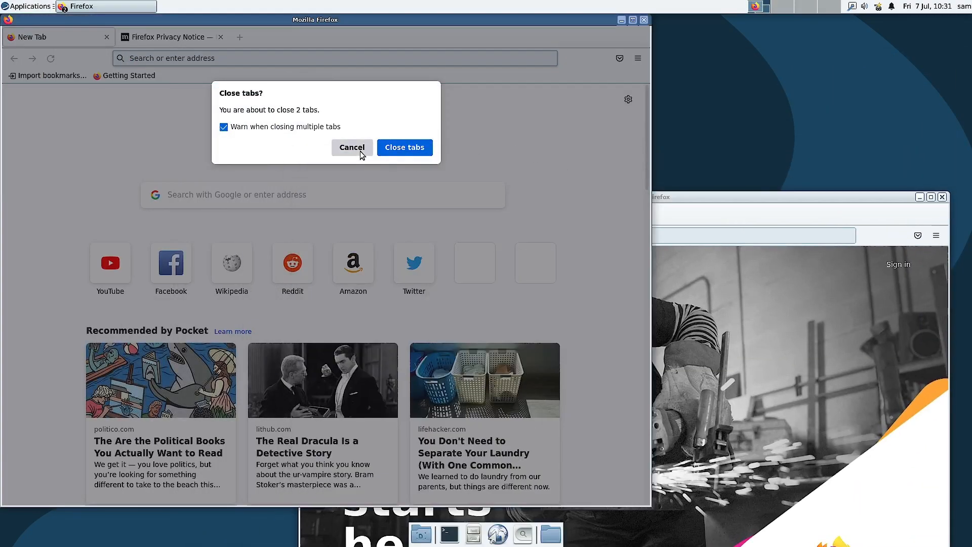
click(402, 147)
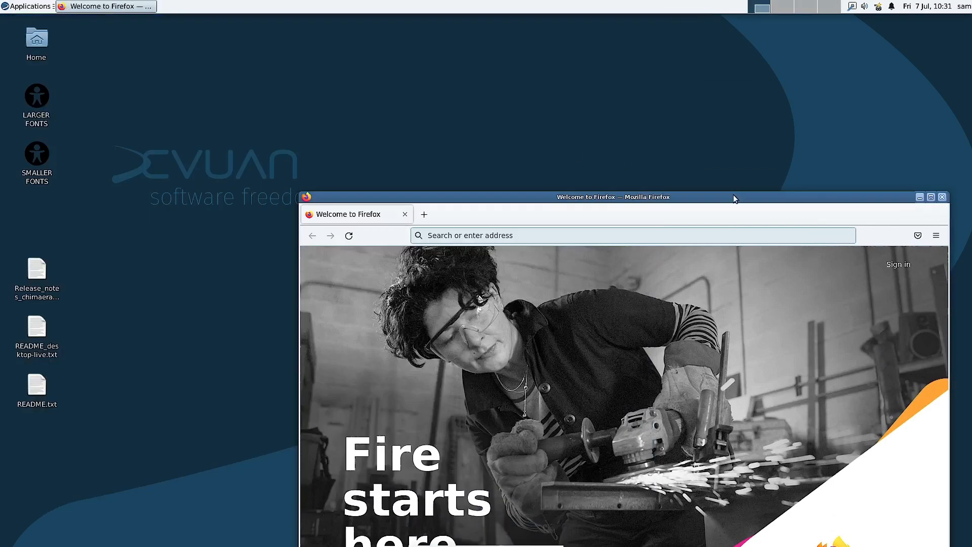
- Move the Firefox welcome window up, check the browser version in About Firefox, and close the browser
drag(733, 195, 596, 94)
click(799, 133)
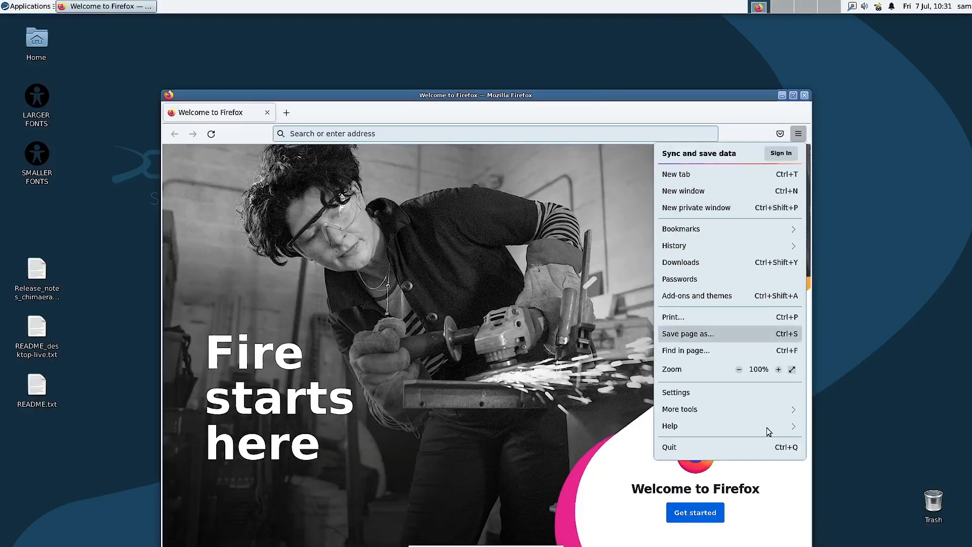
click(740, 427)
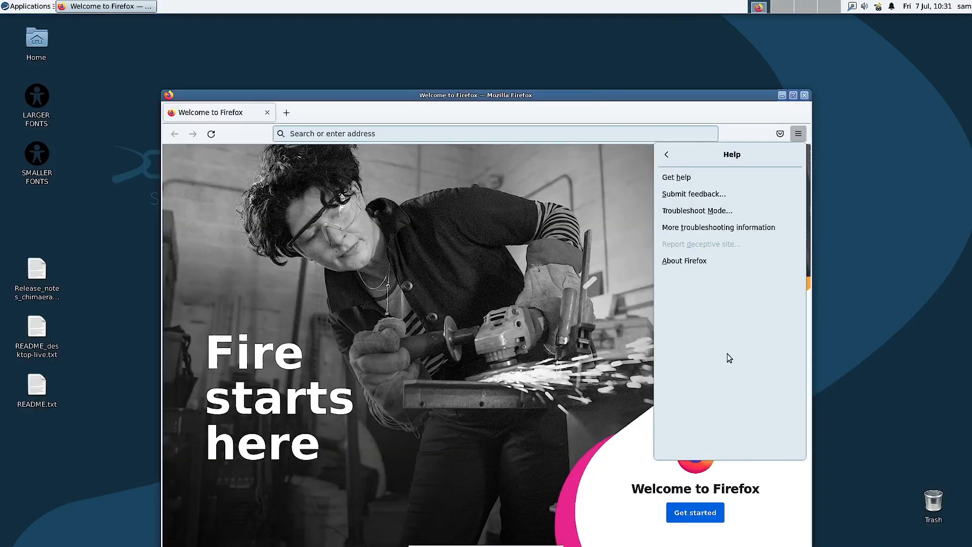
click(703, 263)
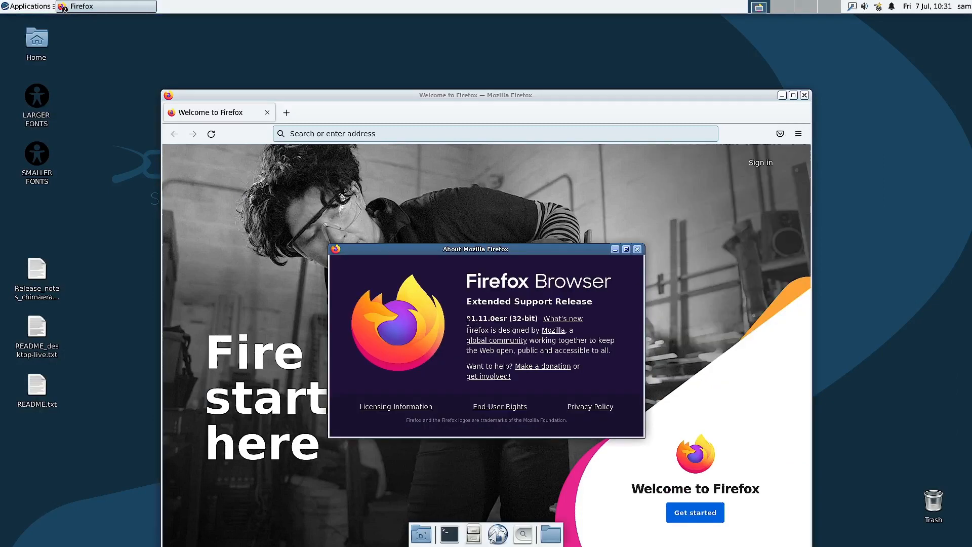
click(637, 249)
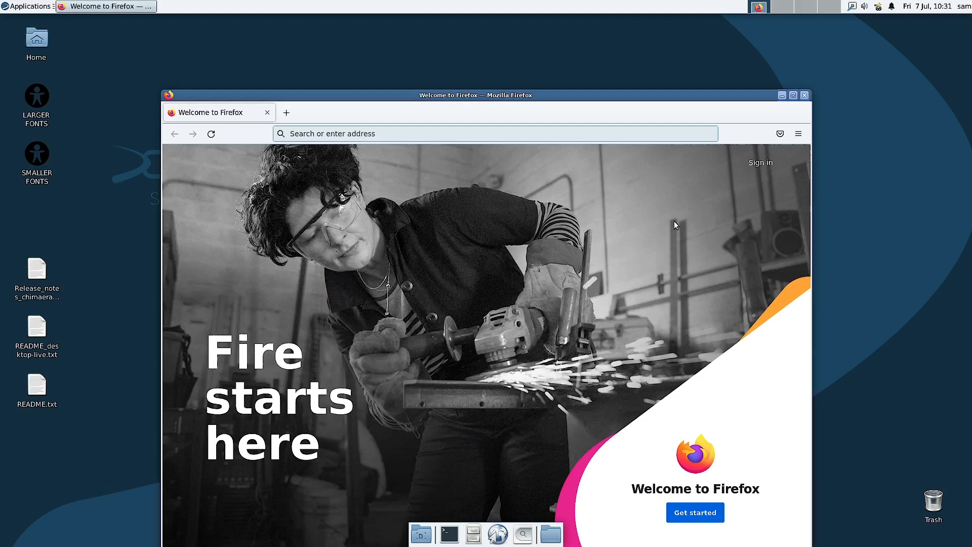
click(808, 95)
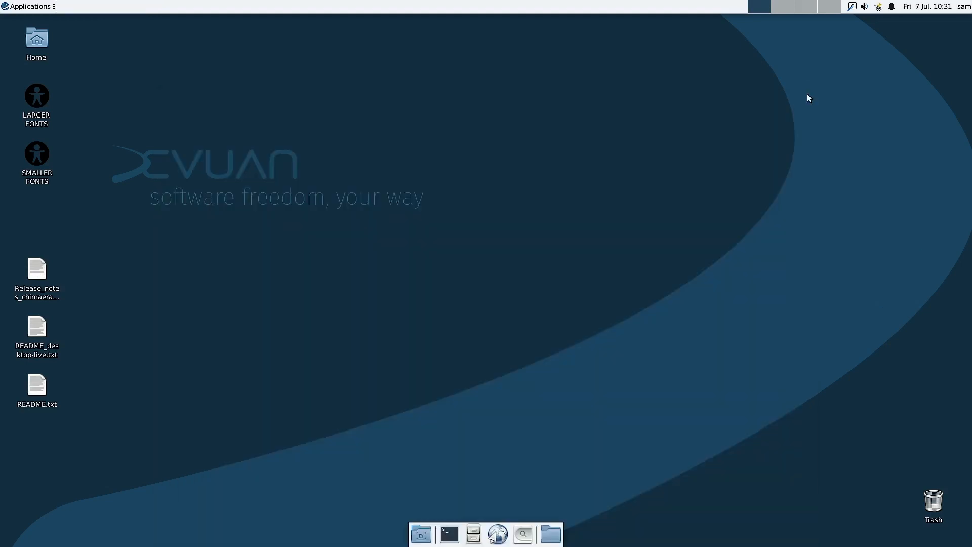
- Launch mutt from the Internet applications, accept creating the Mail folder in the home directory, and close its terminal
click(11, 7)
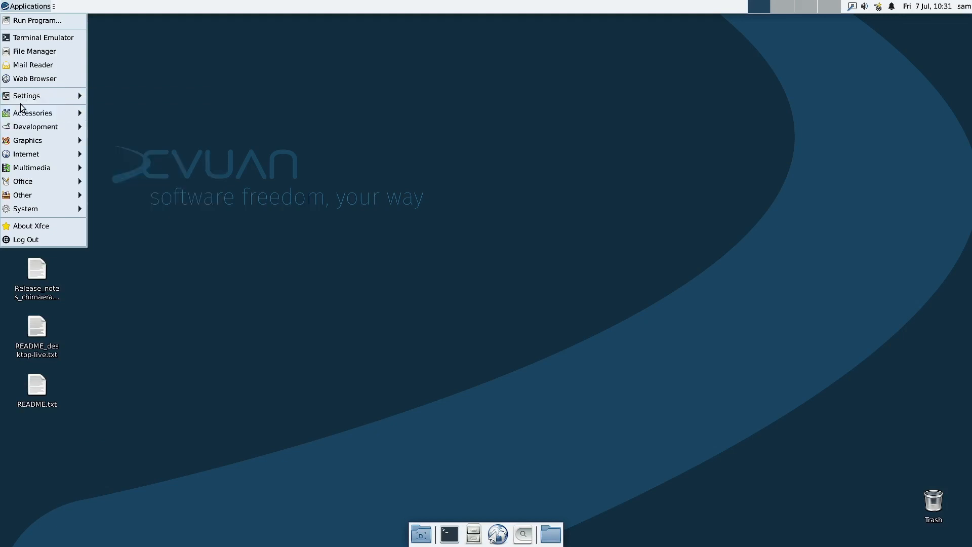
mouse_move(23, 115)
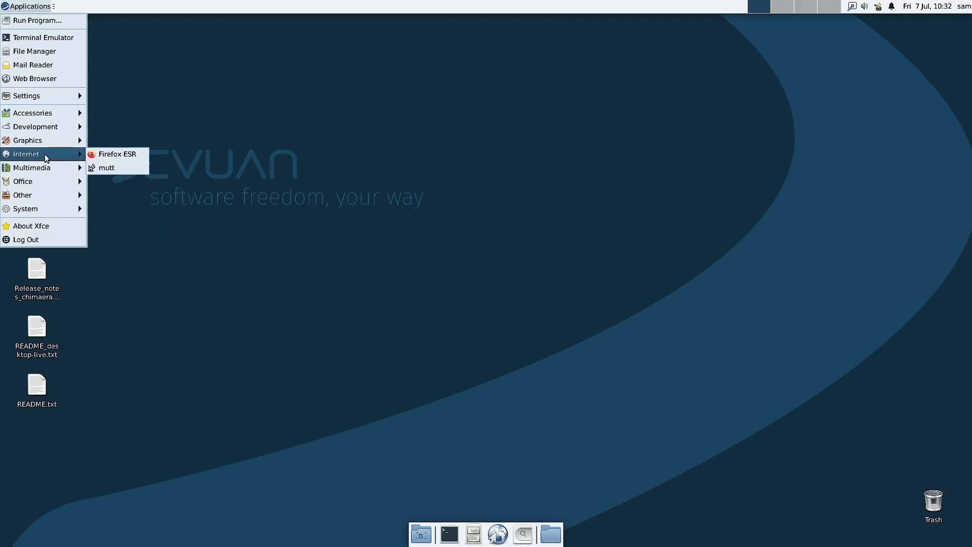
click(113, 169)
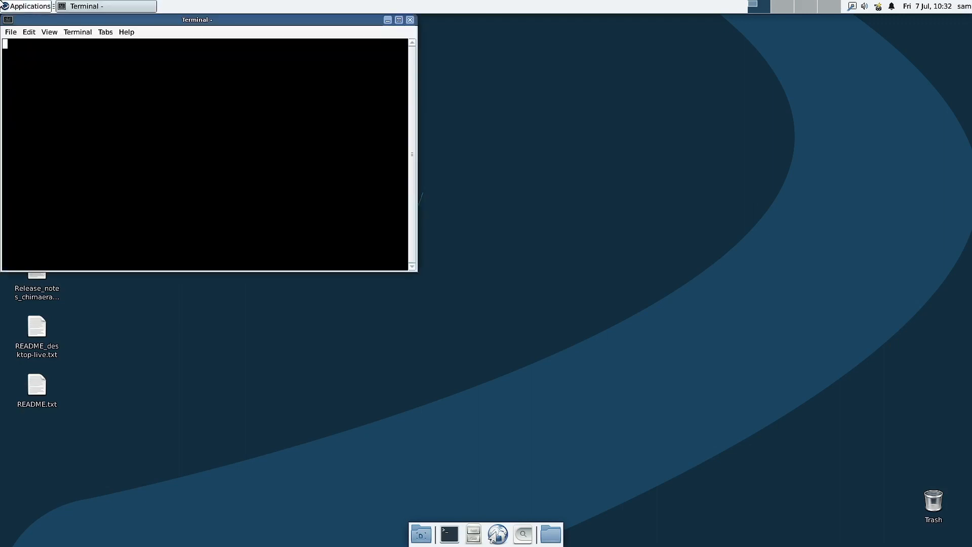
drag(148, 23, 289, 64)
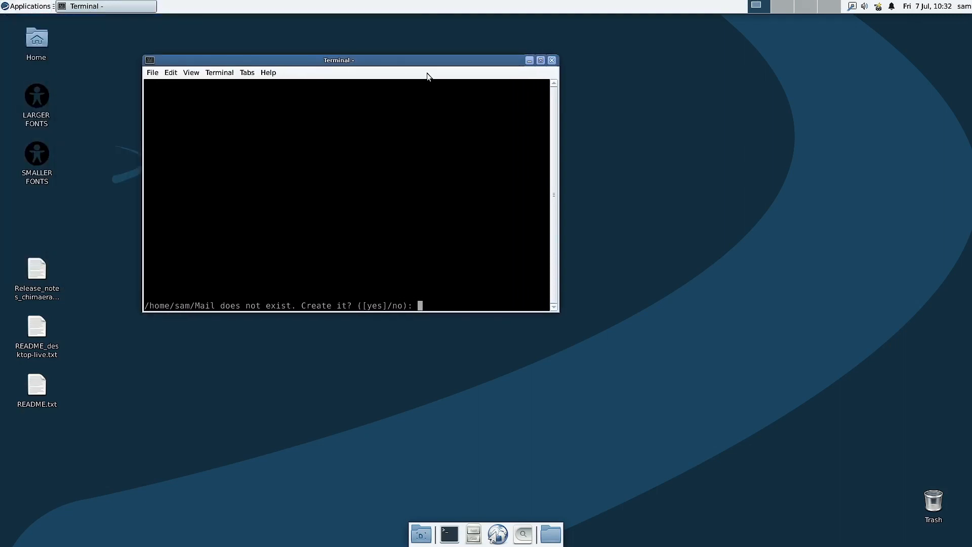
key(Return)
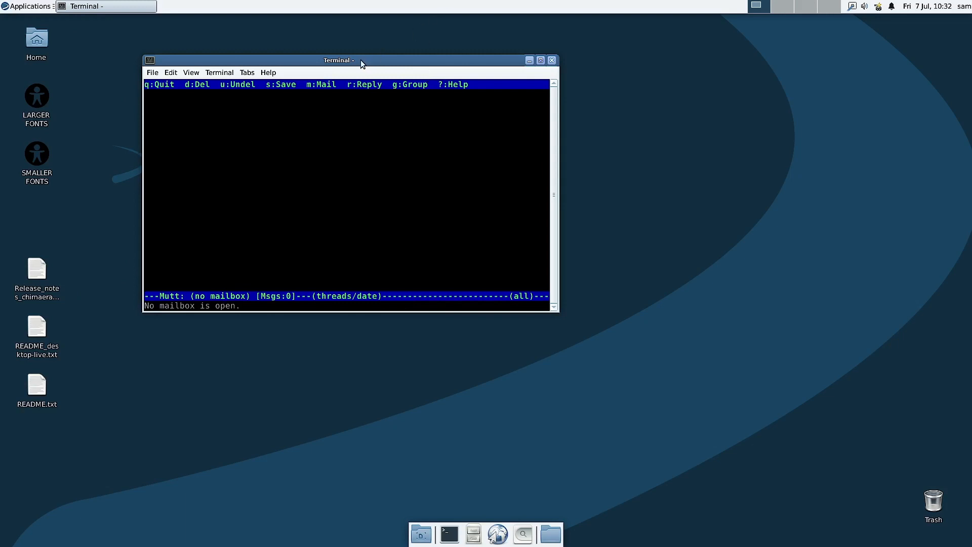
drag(360, 60, 415, 65)
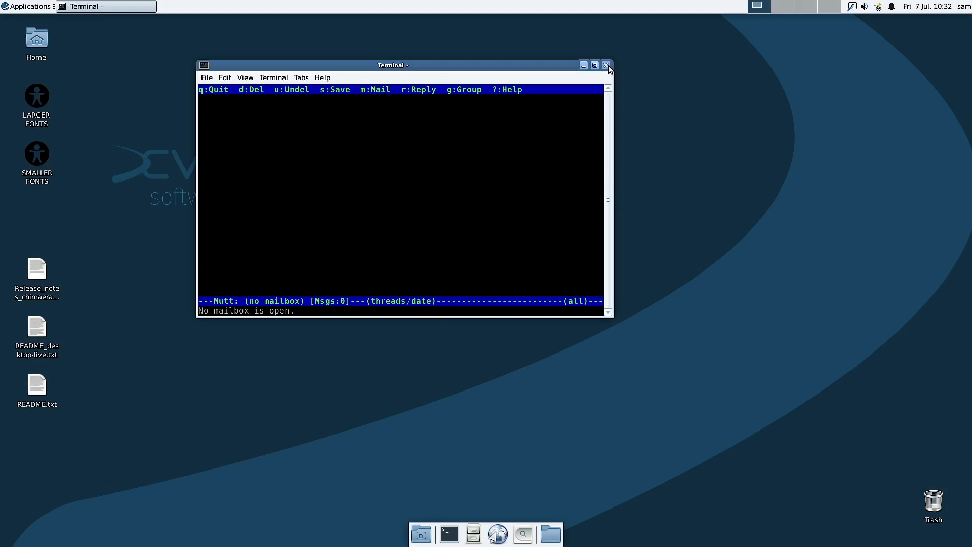
click(606, 65)
- Look through the Office, Other and System applications, then launch Refracta Snapshot with the sudo password and move its window up
click(21, 6)
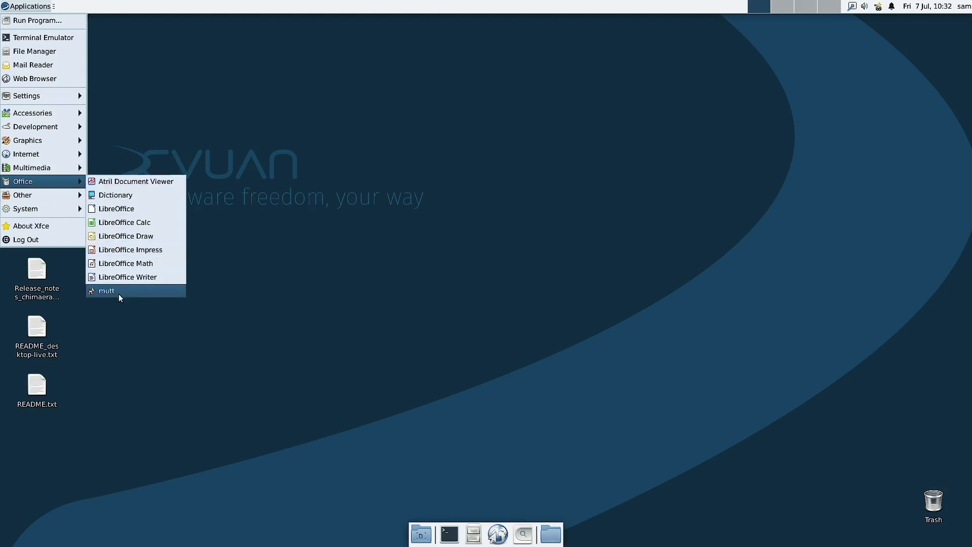
mouse_move(14, 198)
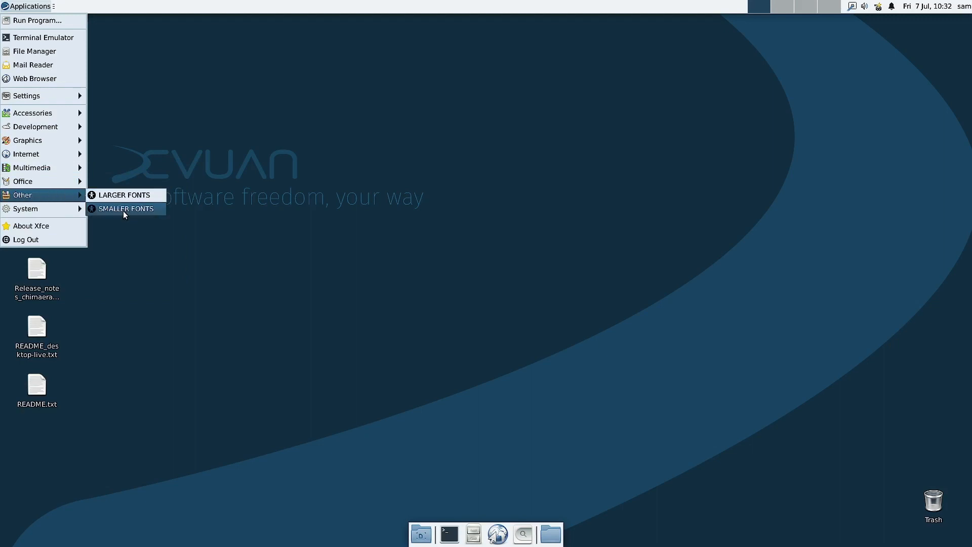
mouse_move(42, 211)
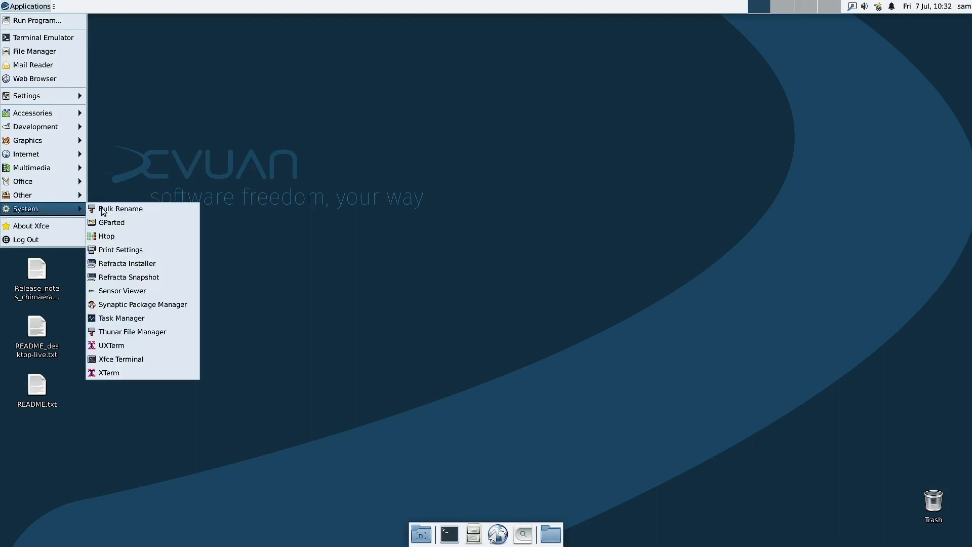
click(155, 279)
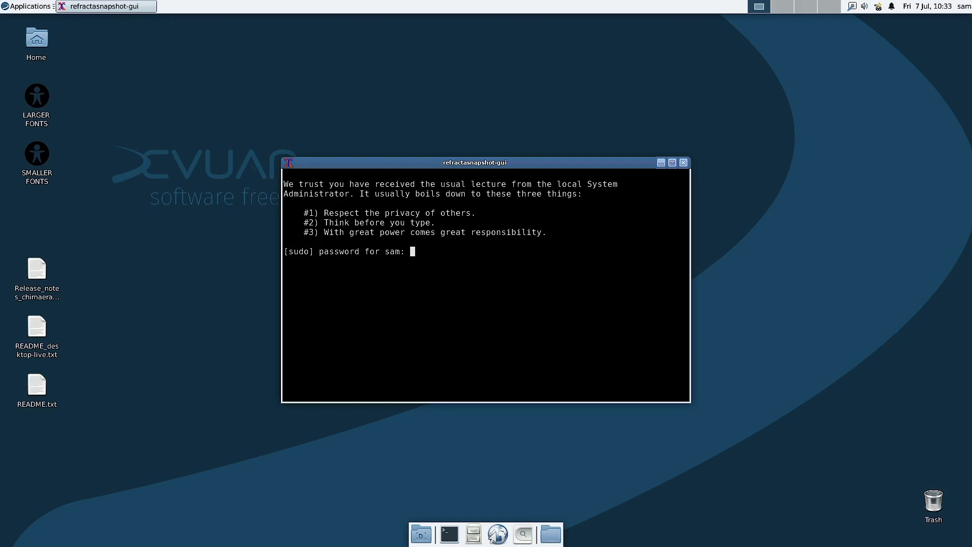
key(Return)
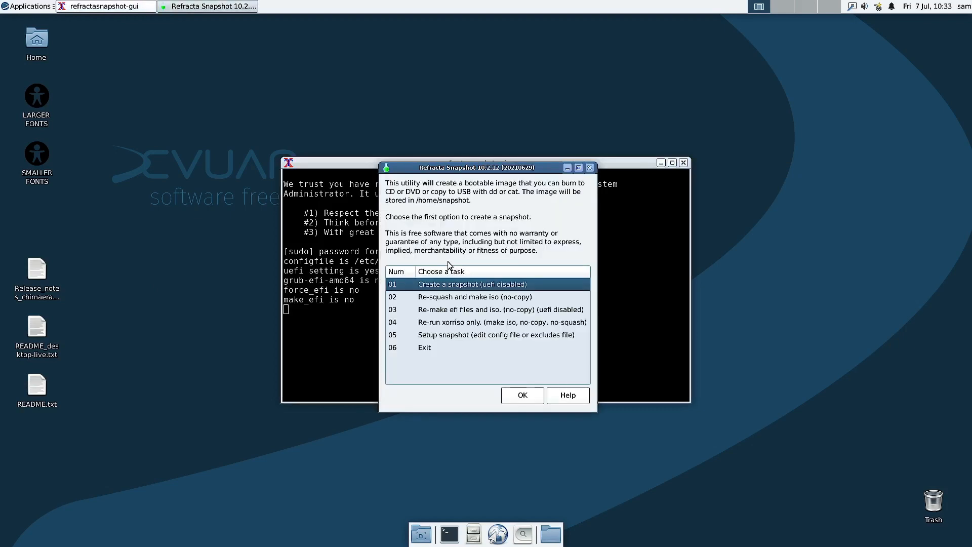
drag(494, 172, 494, 113)
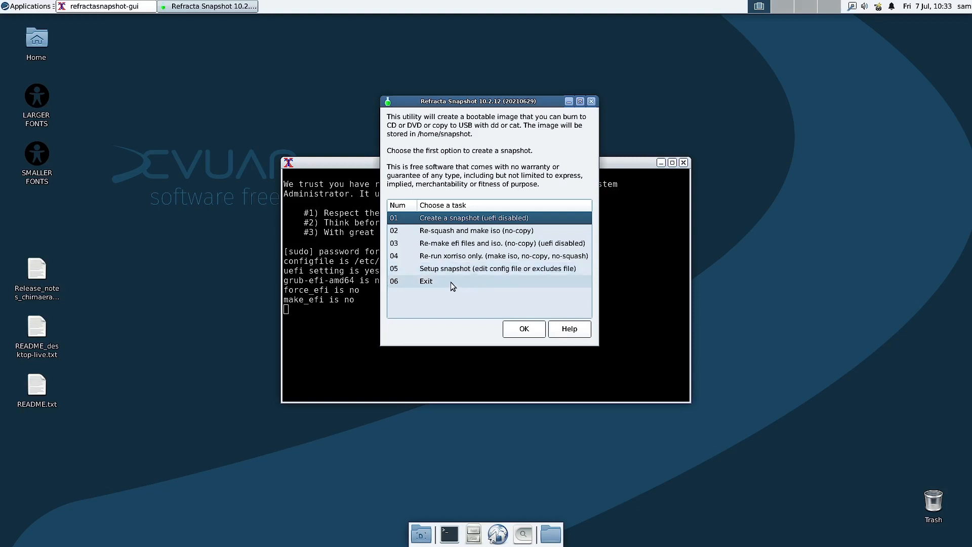
- Run the Setup snapshot task, choose to edit /etc/refractasnapshot.conf, dismiss the file error, and maximize the editor window
key(Down)
key(Down)
key(Down)
key(Down)
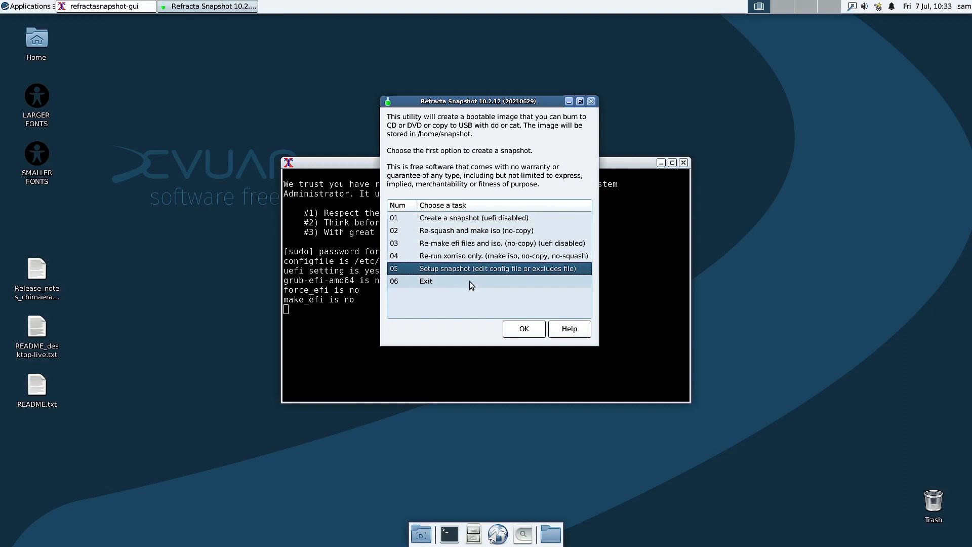
key(Return)
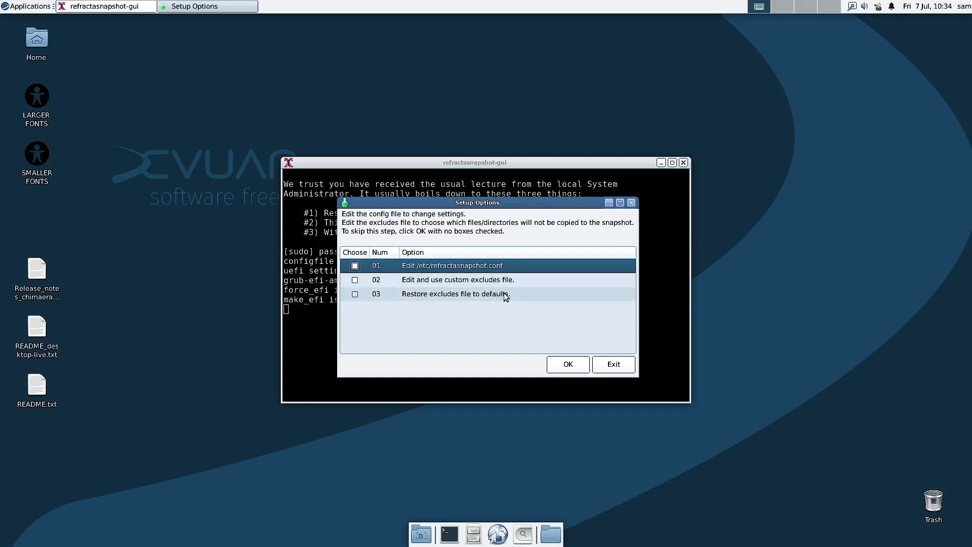
click(355, 266)
click(566, 365)
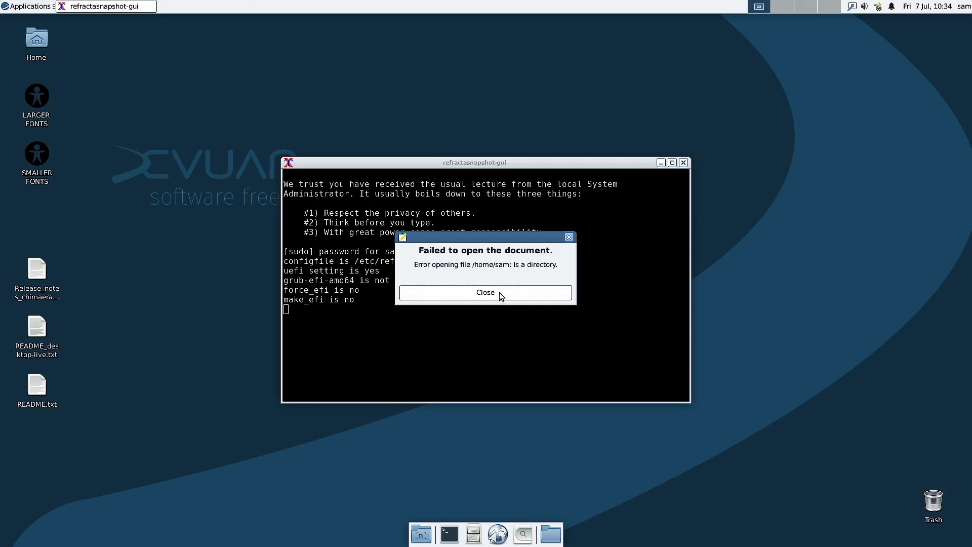
click(500, 291)
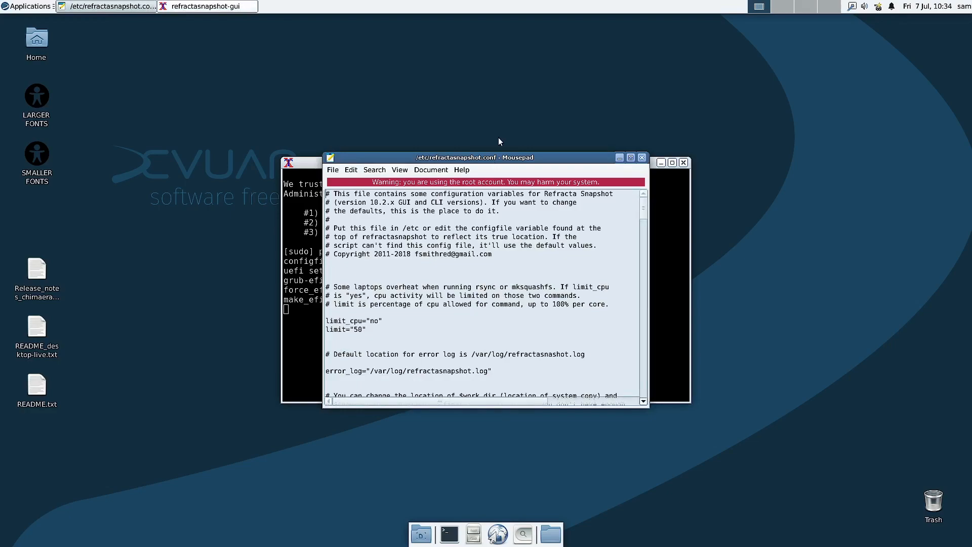
double_click(487, 160)
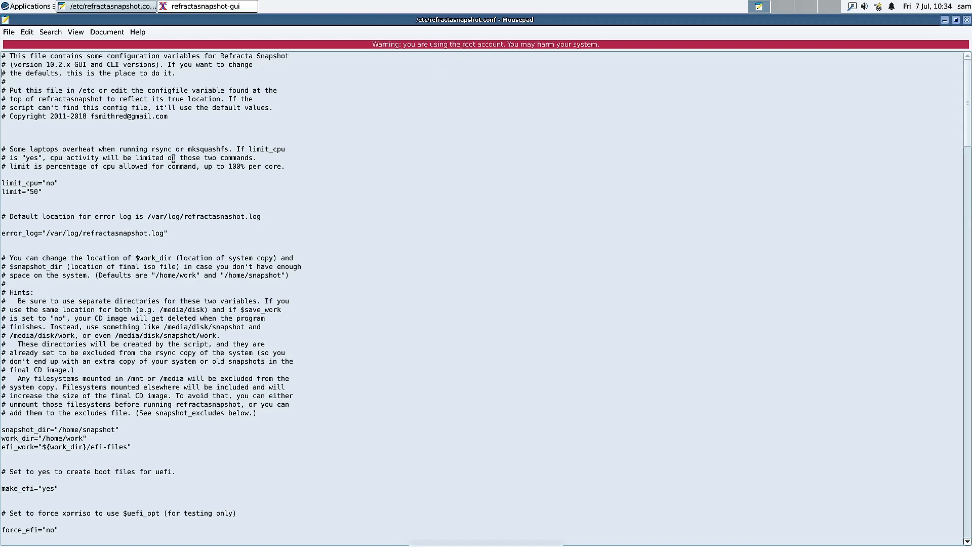
- Review the settings in /etc/refractasnapshot.conf from beginning to end, including save_work and the snapshot naming options, and close the file
scroll(173, 158, down, 10)
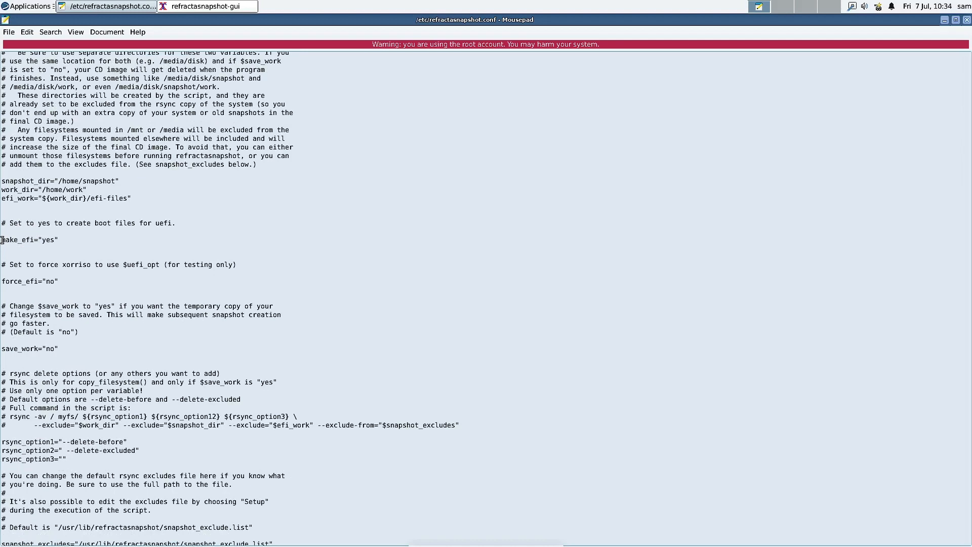
scroll(96, 222, down, 2)
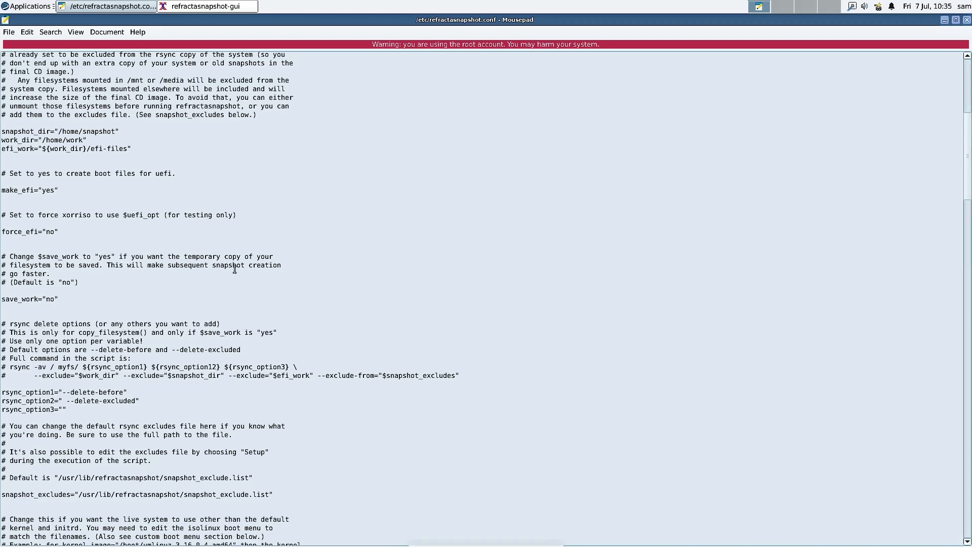
click(52, 300)
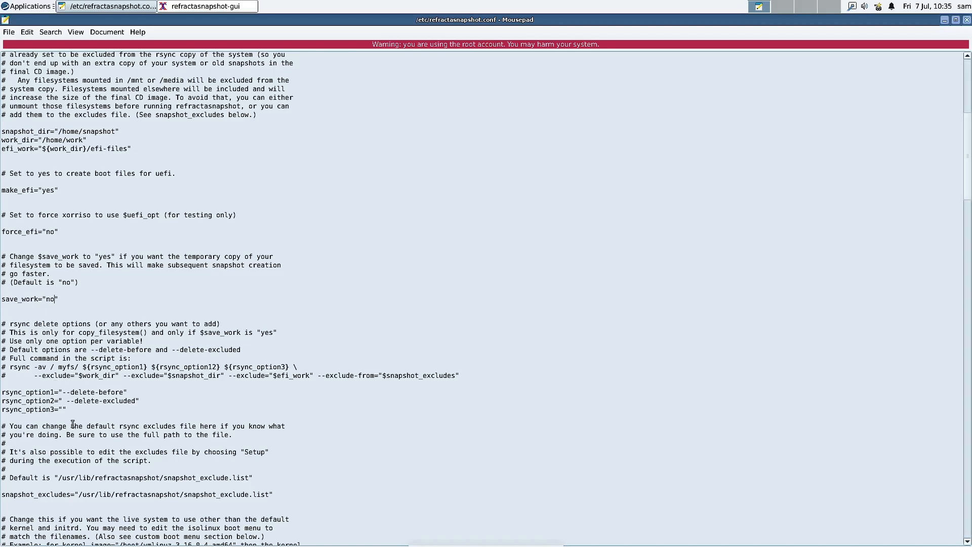
scroll(72, 400, down, 1)
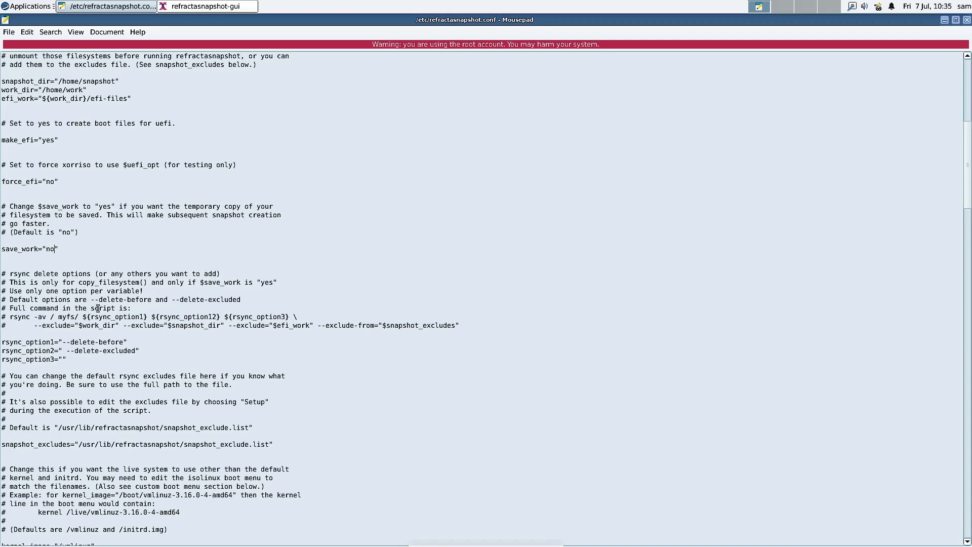
scroll(106, 338, down, 5)
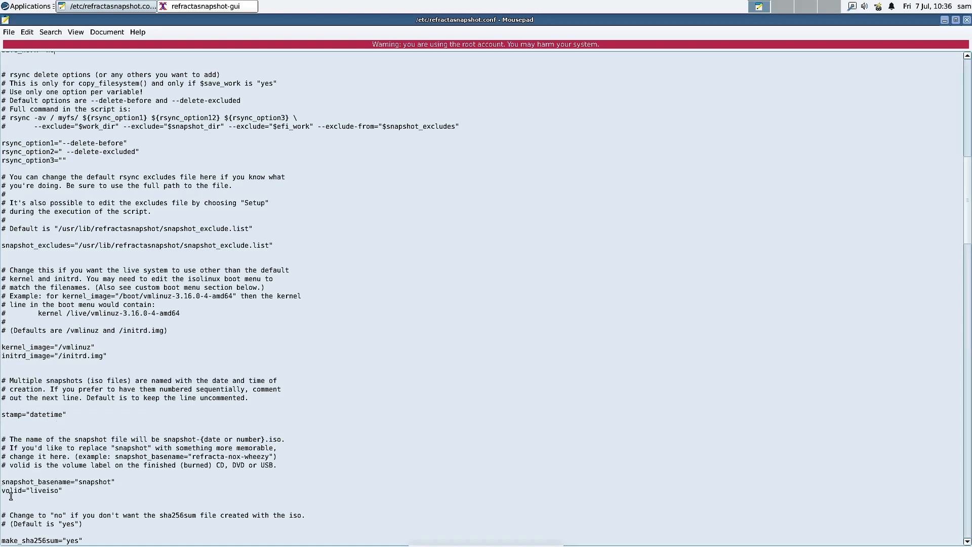
scroll(56, 496, down, 3)
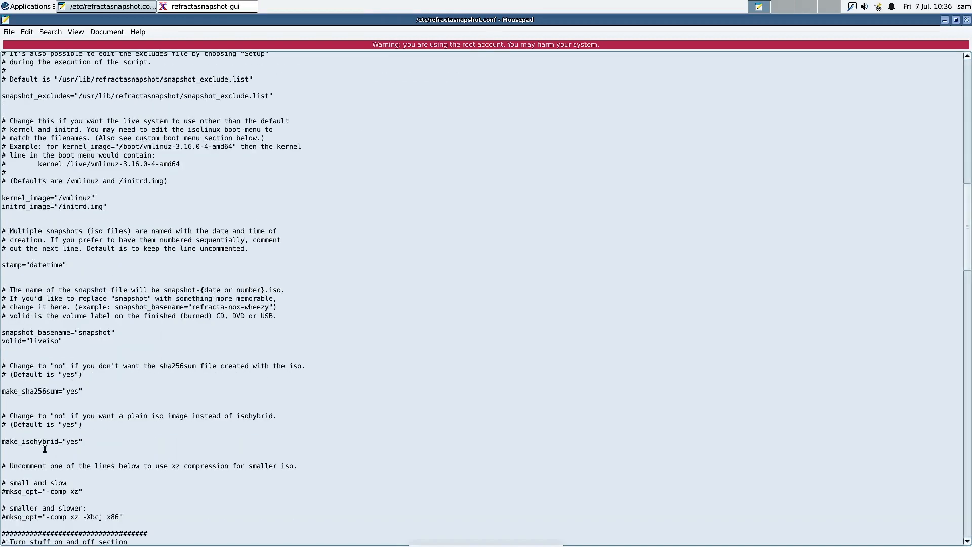
scroll(71, 483, down, 3)
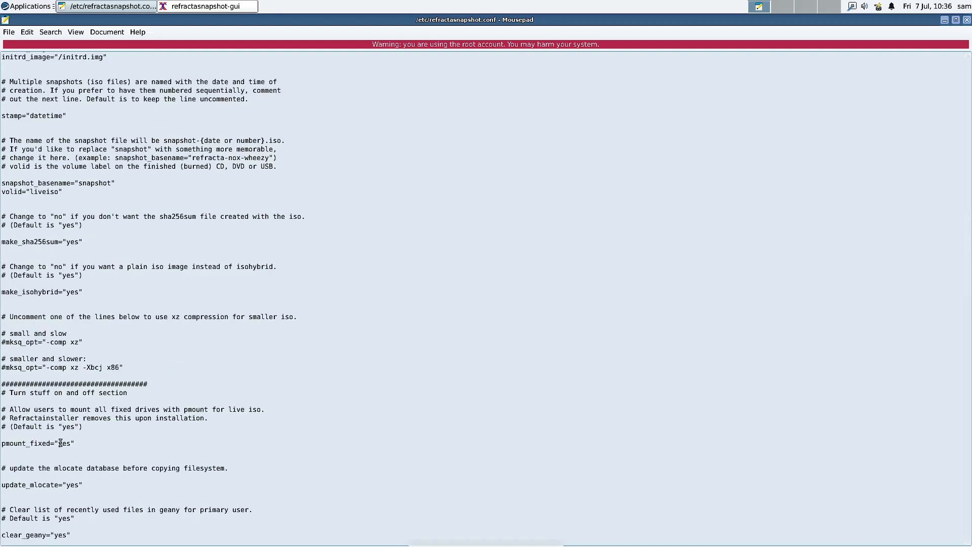
scroll(61, 443, down, 3)
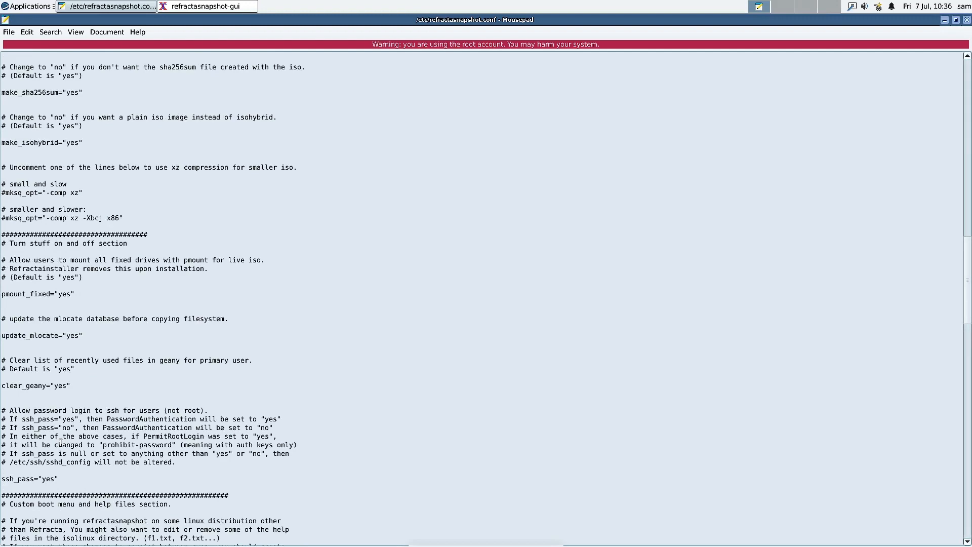
scroll(60, 443, down, 3)
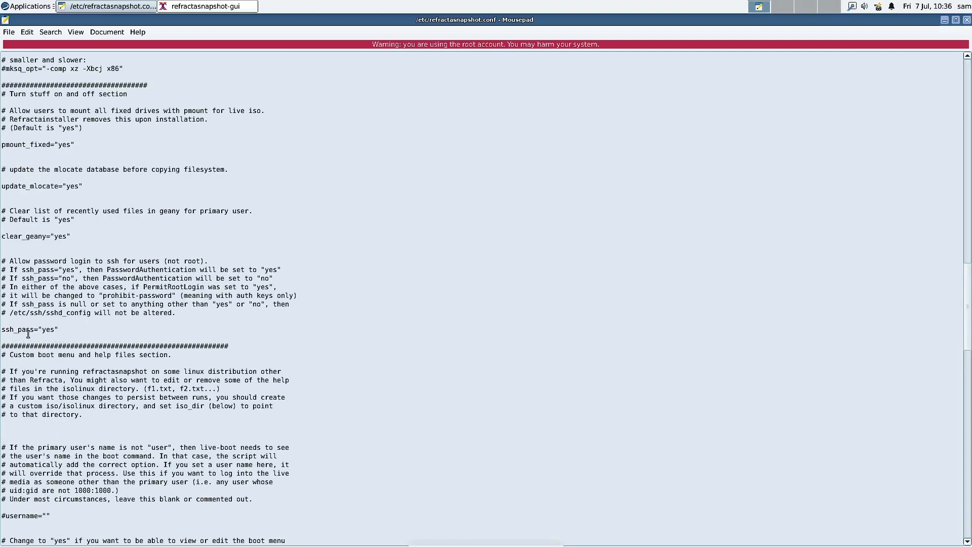
scroll(93, 381, down, 20)
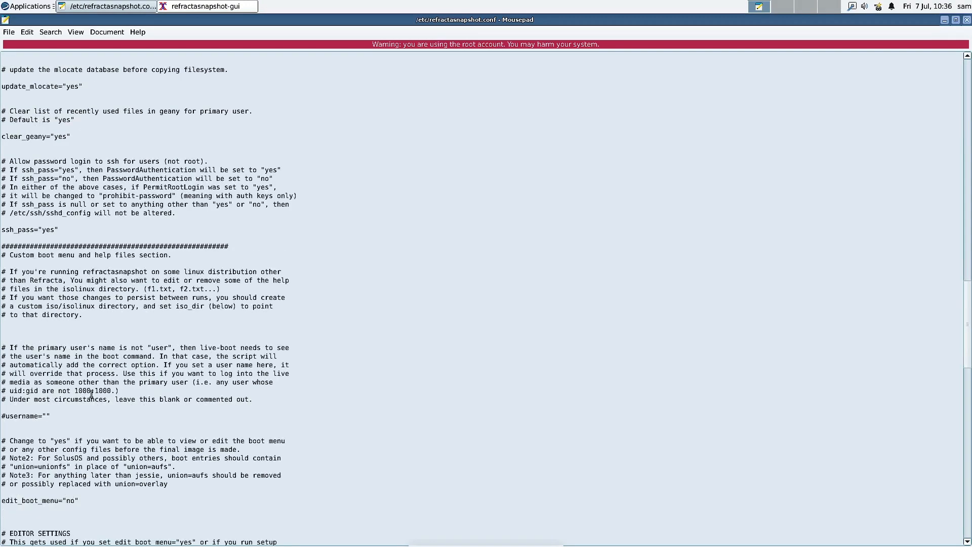
scroll(91, 394, down, 16)
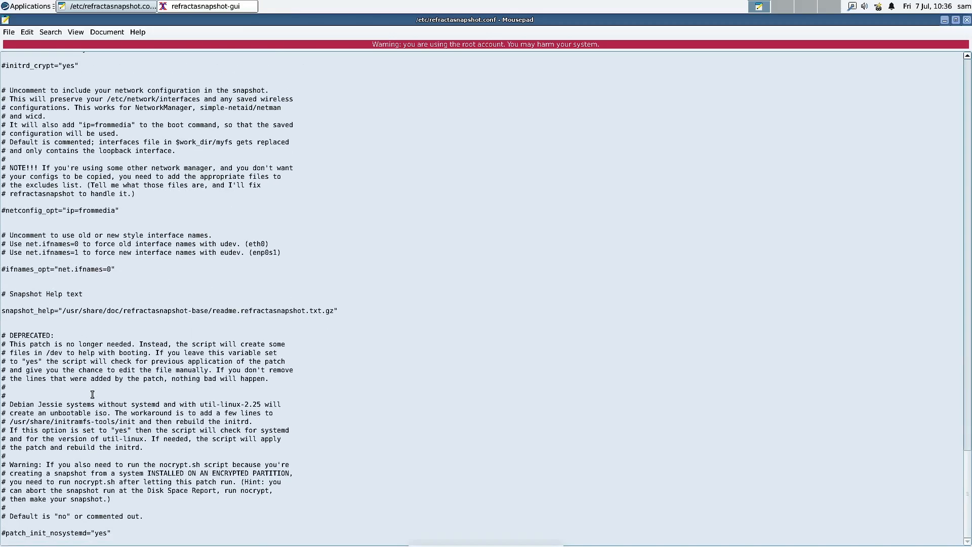
scroll(93, 394, up, 20)
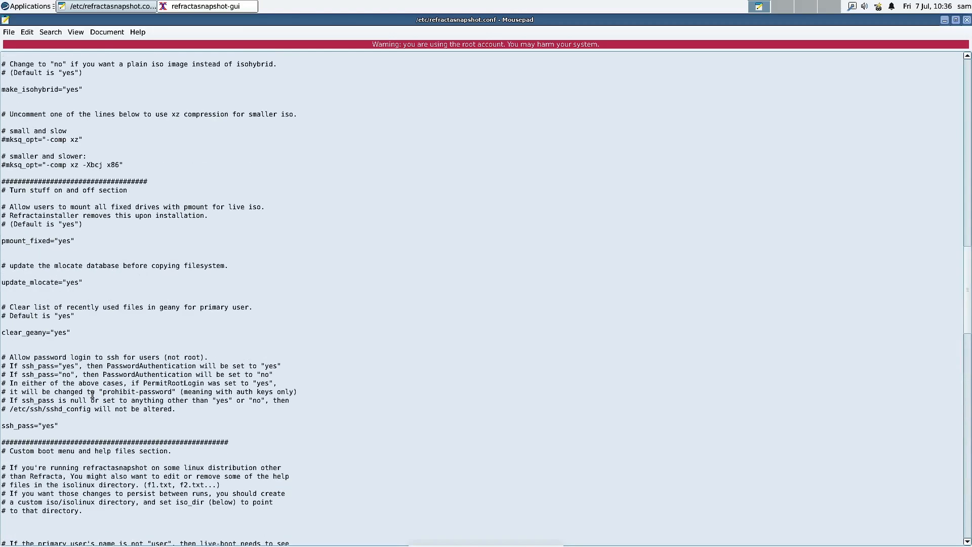
scroll(92, 394, up, 10)
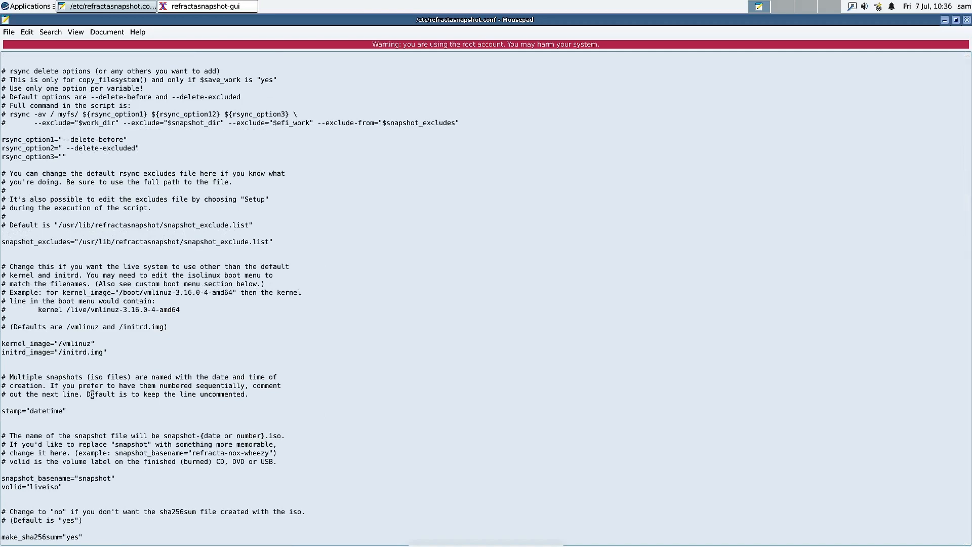
scroll(92, 394, up, 20)
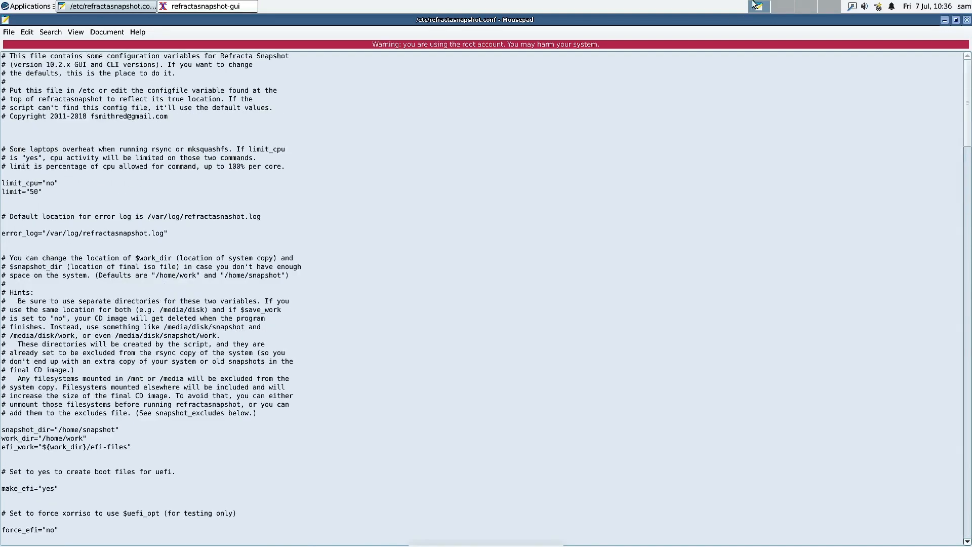
click(967, 20)
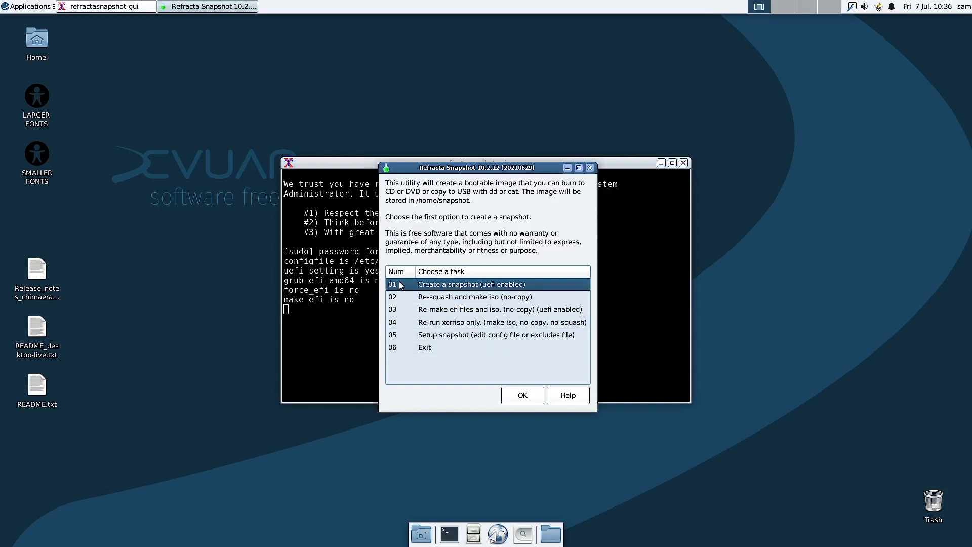
- Start the Create a snapshot task with uefi enabled and examine the Status Report's free-space notes
click(522, 396)
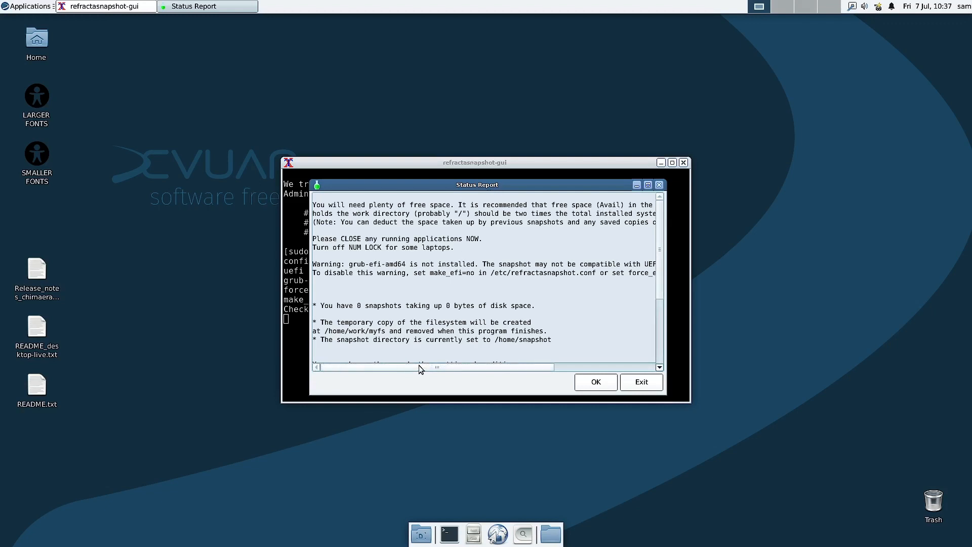
drag(418, 365, 336, 375)
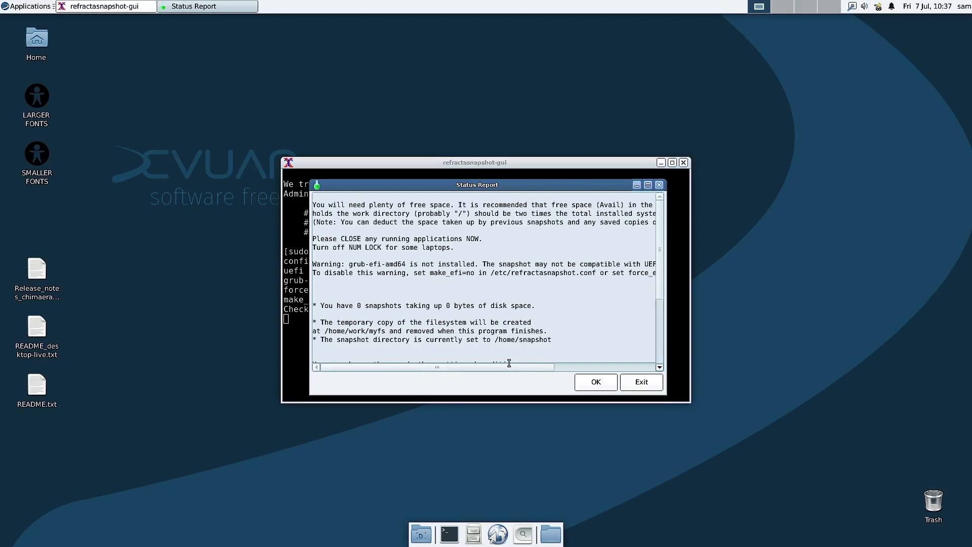
drag(509, 368, 388, 364)
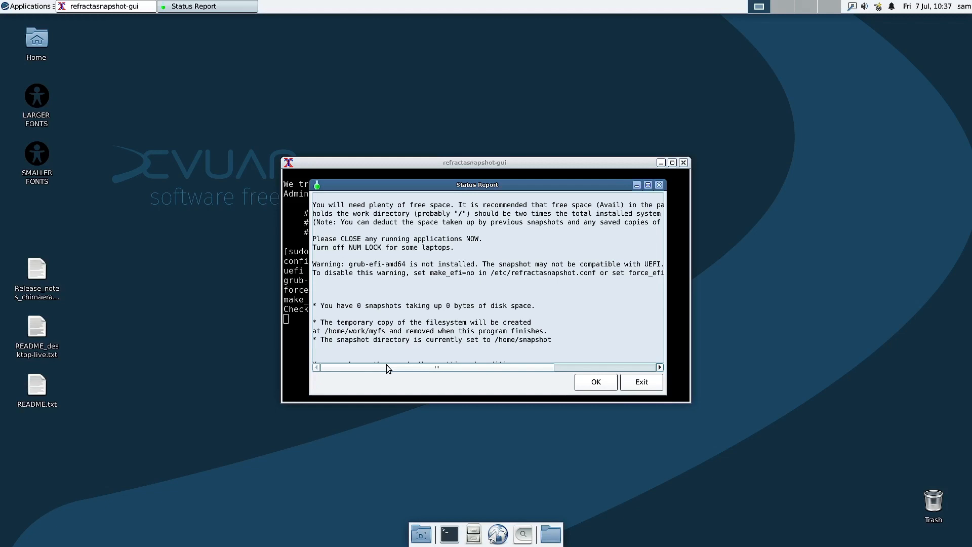
- Launch GParted from the System applications with the account password, inspect the /dev/vda2 partition, and close GParted
click(28, 6)
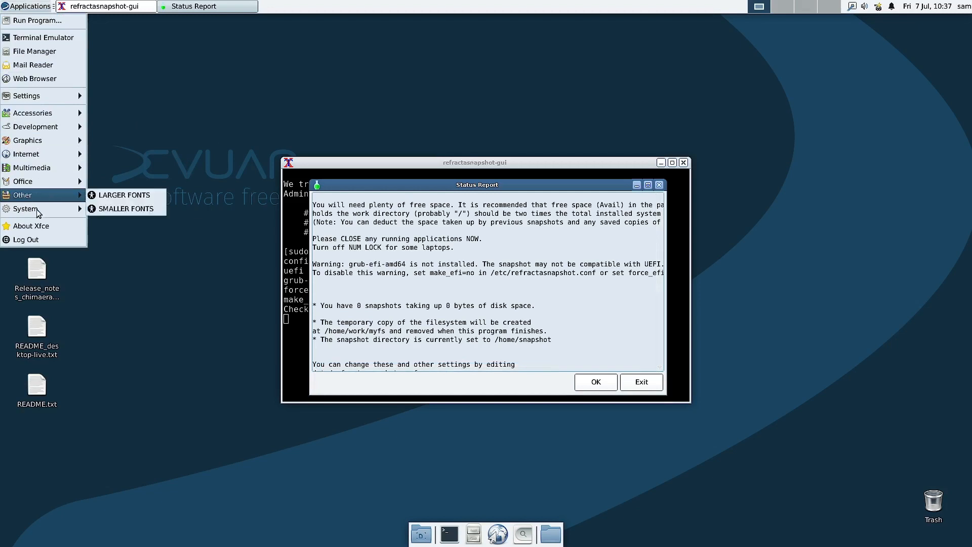
mouse_move(38, 213)
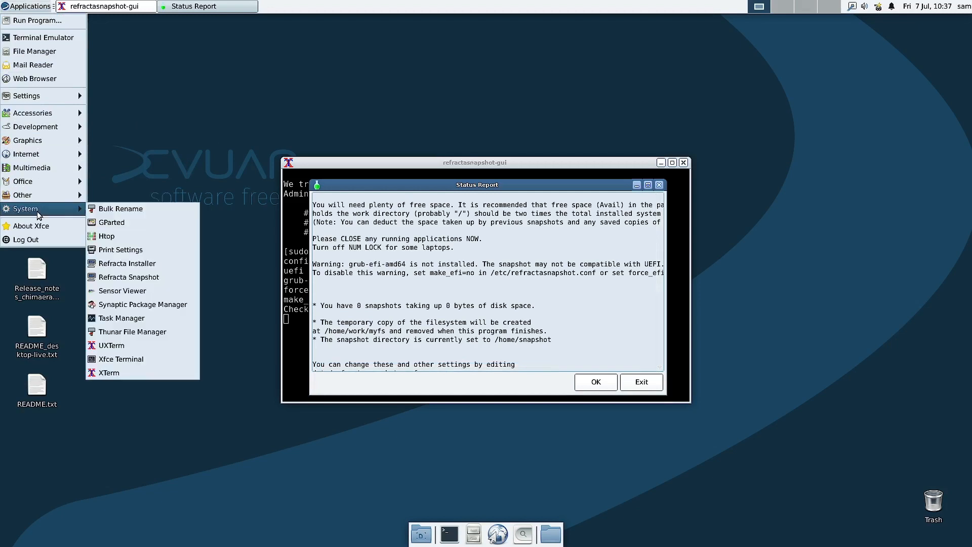
click(152, 221)
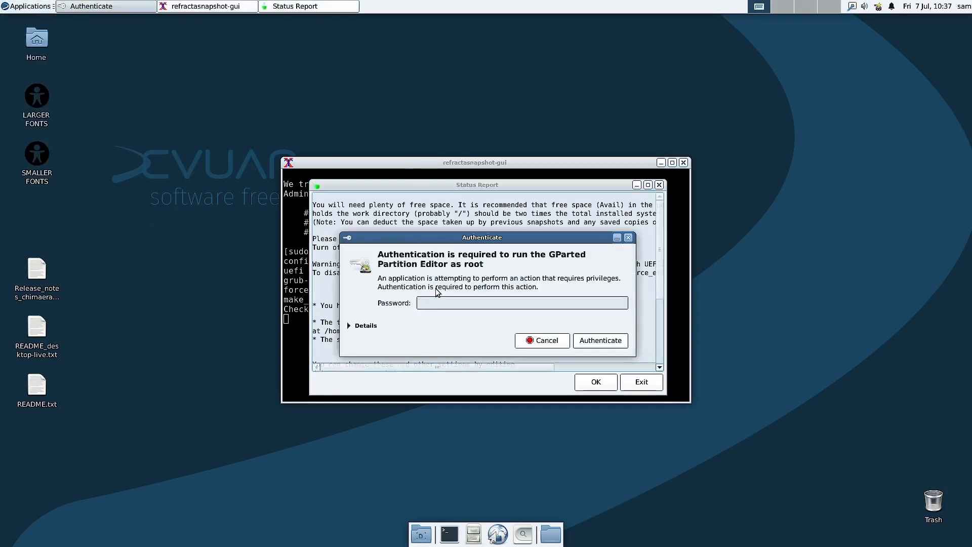
text(●●●●●●●●)
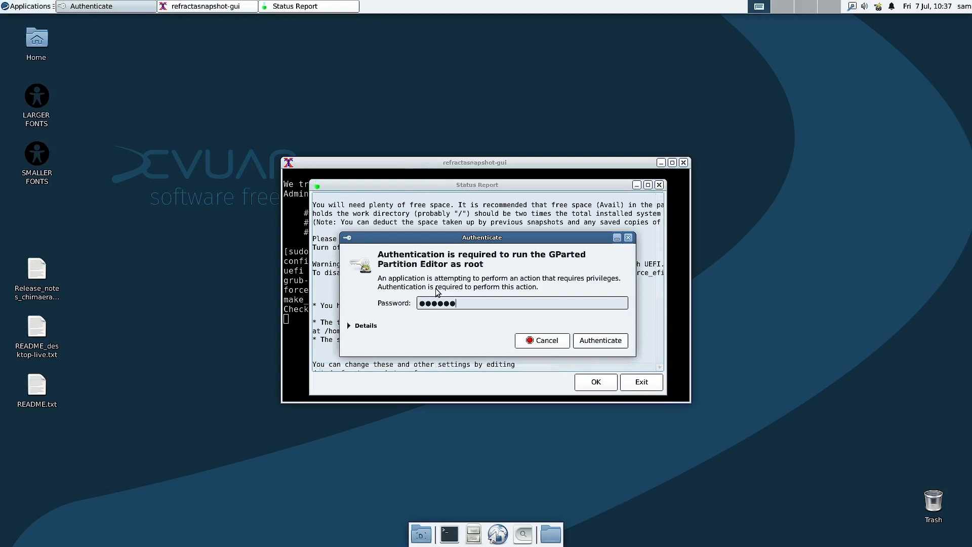
key(Return)
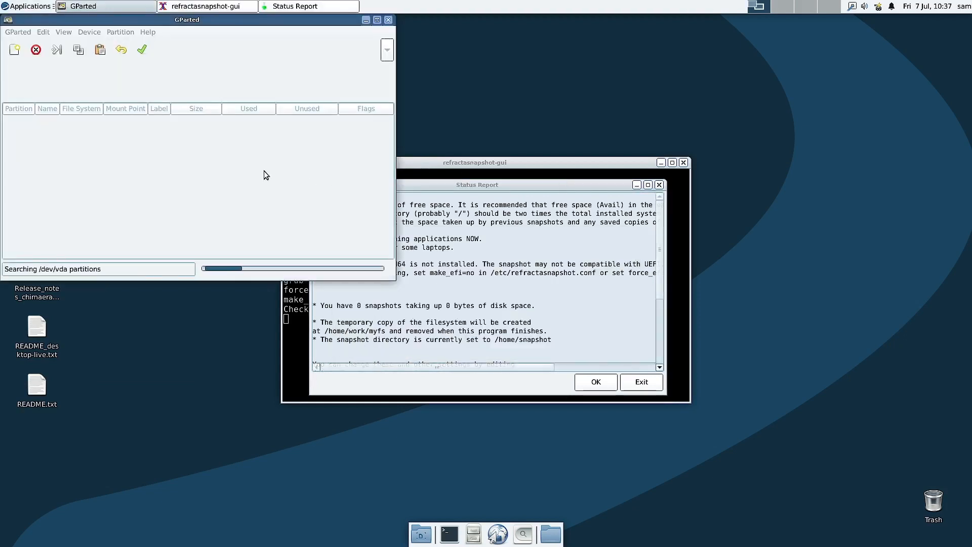
click(128, 138)
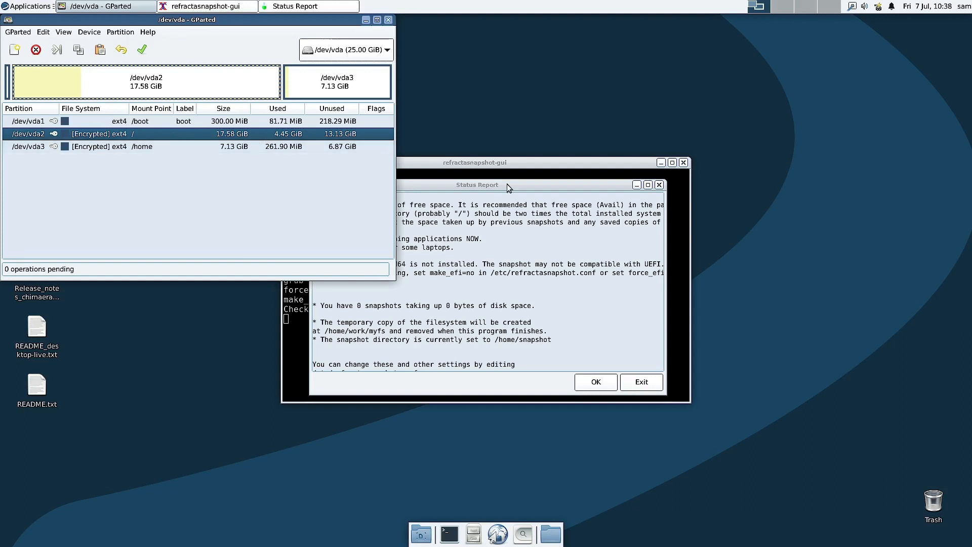
click(388, 19)
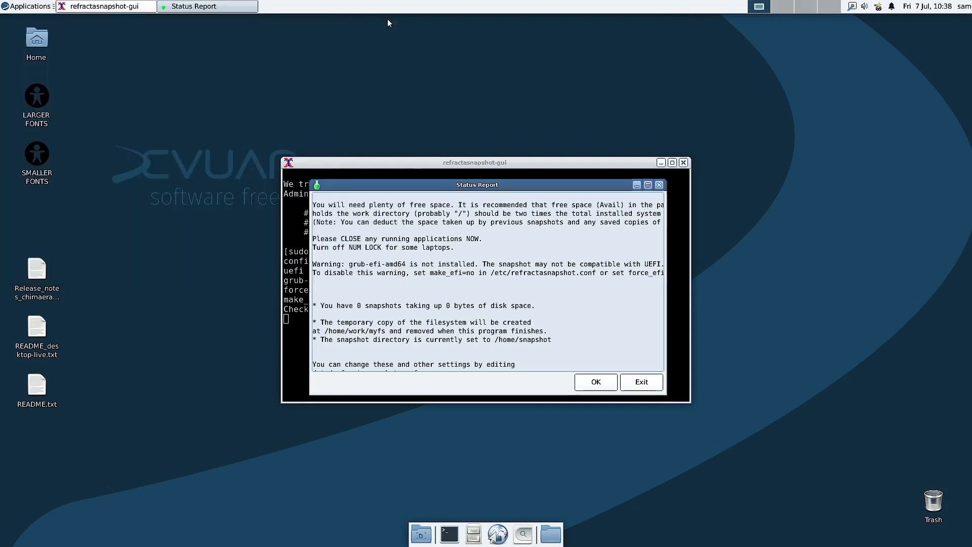
- Check the current disk usage in the Status Report, accept it, and accept Devuan as the live image's boot menu distribution name
scroll(476, 276, down, 5)
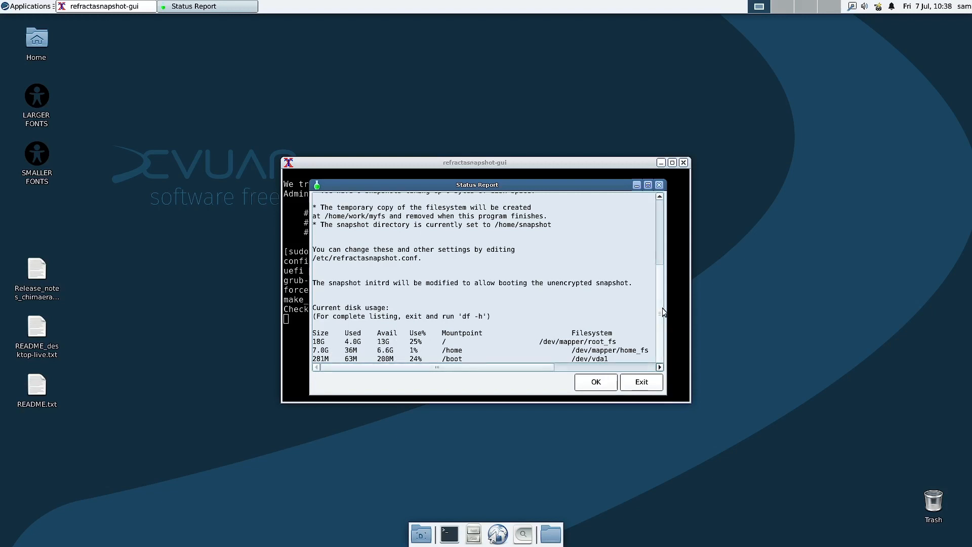
drag(663, 308, 652, 344)
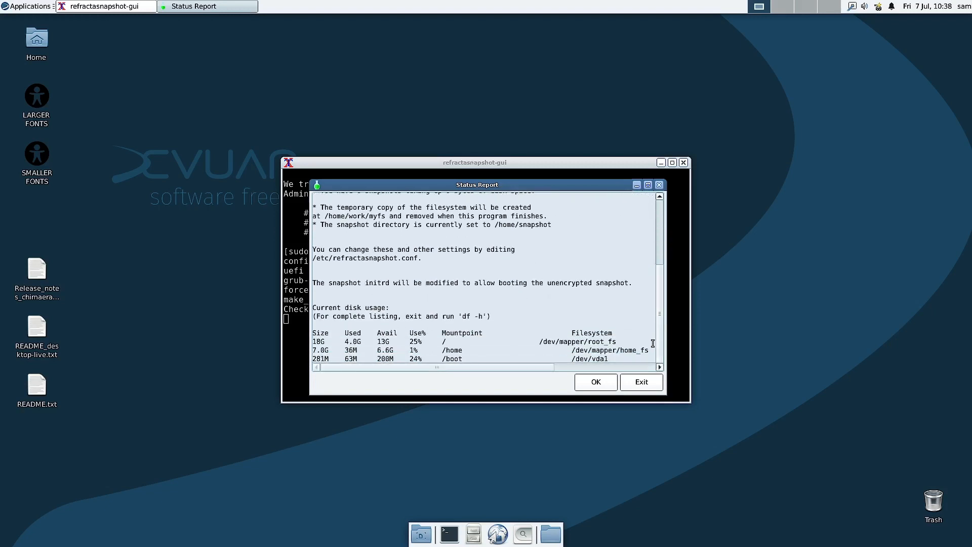
click(596, 382)
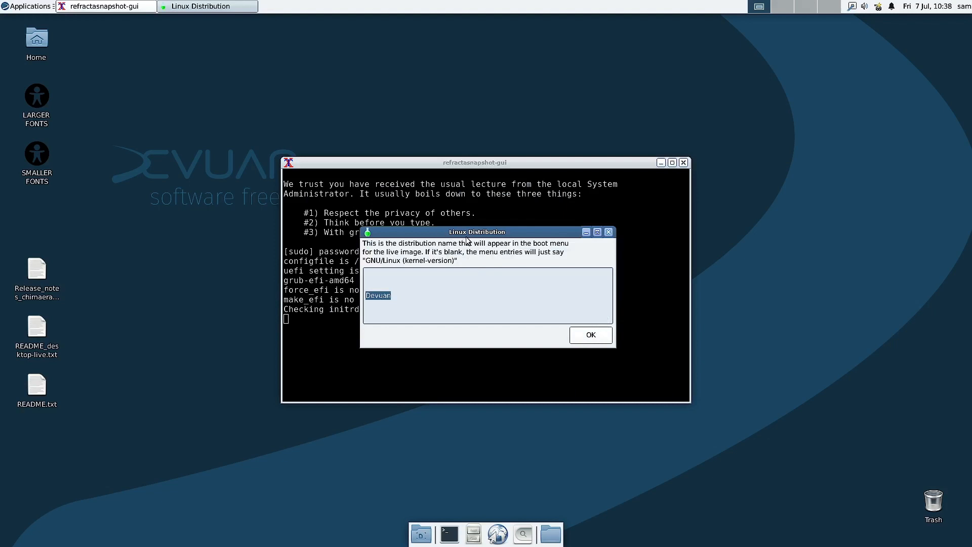
click(404, 294)
click(591, 337)
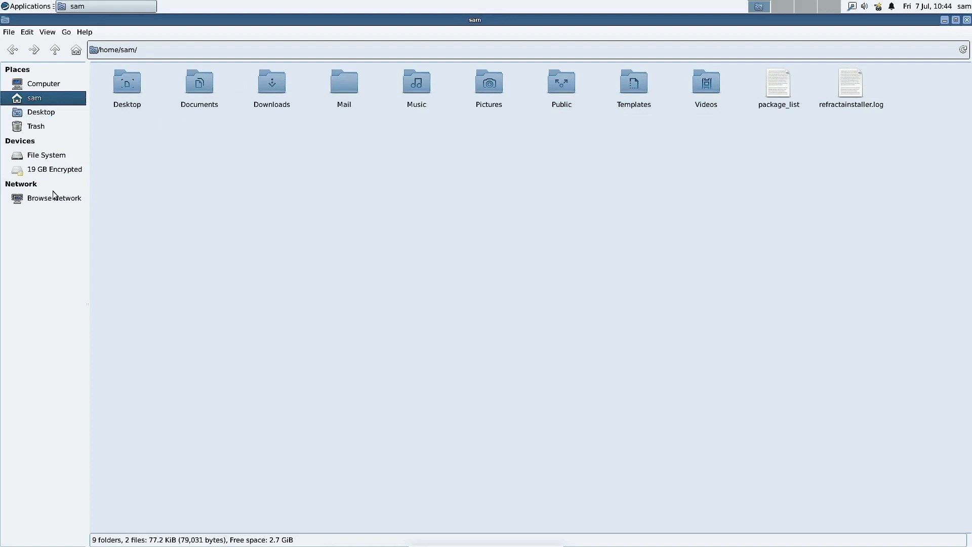
- Launch Refracta Snapshot from the System applications, authenticate with the account password, and move its task window aside from the terminal output
click(18, 7)
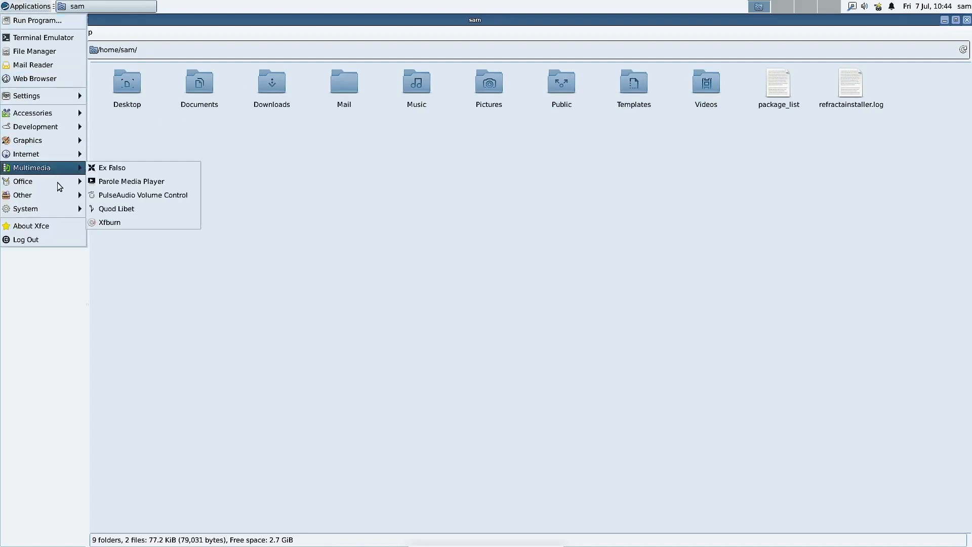
mouse_move(59, 211)
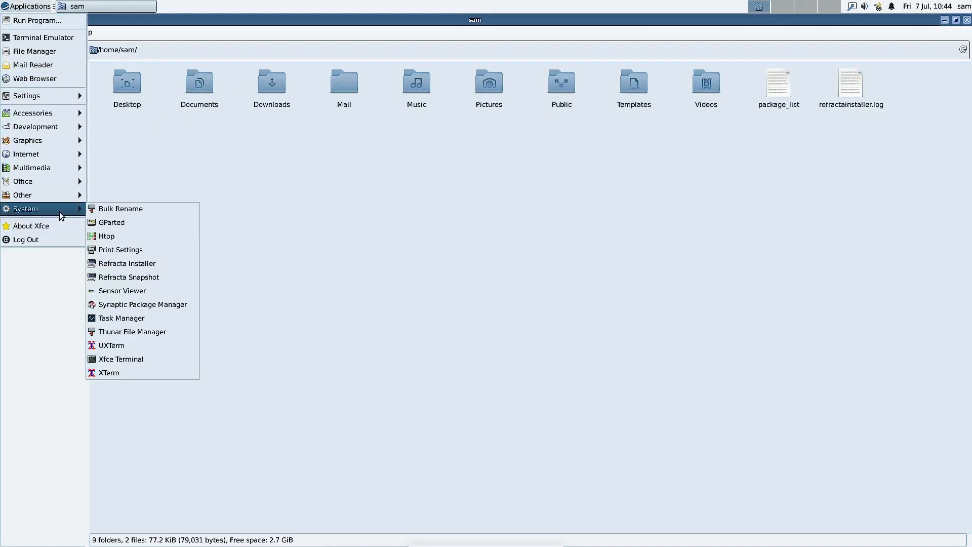
click(177, 276)
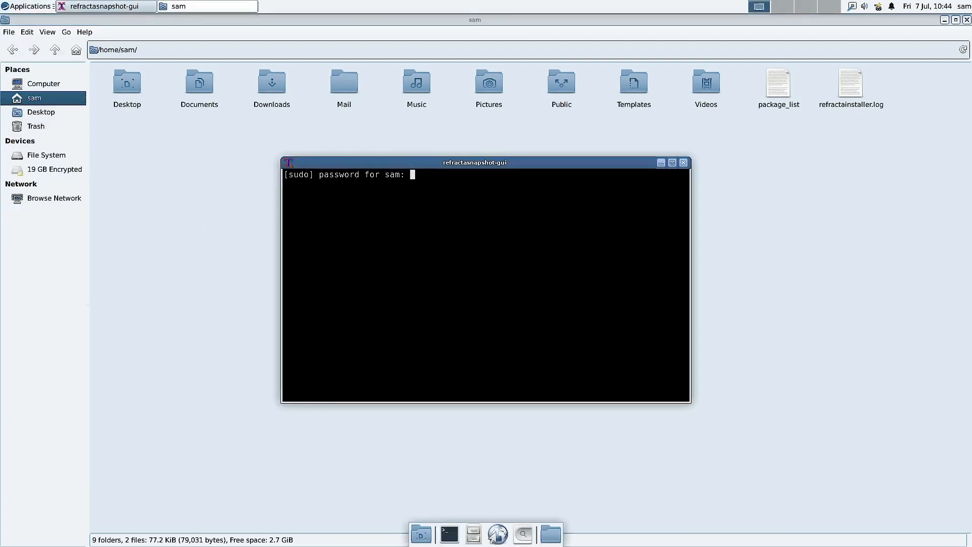
key(Return)
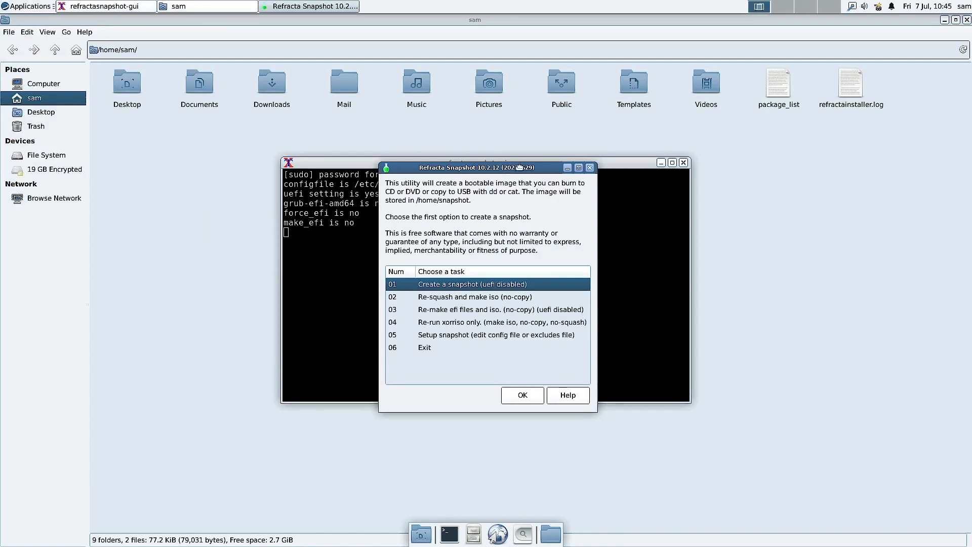
drag(509, 172, 549, 164)
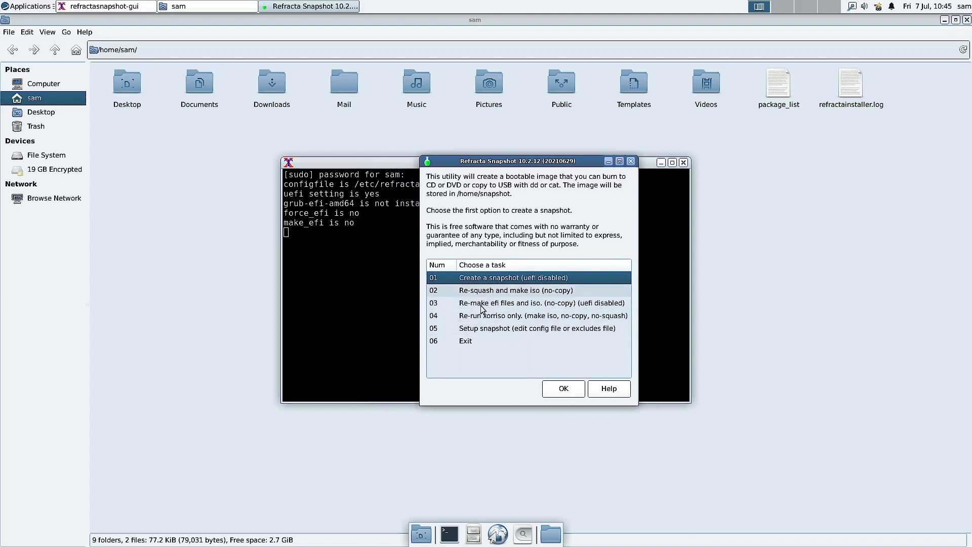
- Choose the Setup snapshot task and open /etc/refractasnapshot.conf for editing
click(486, 330)
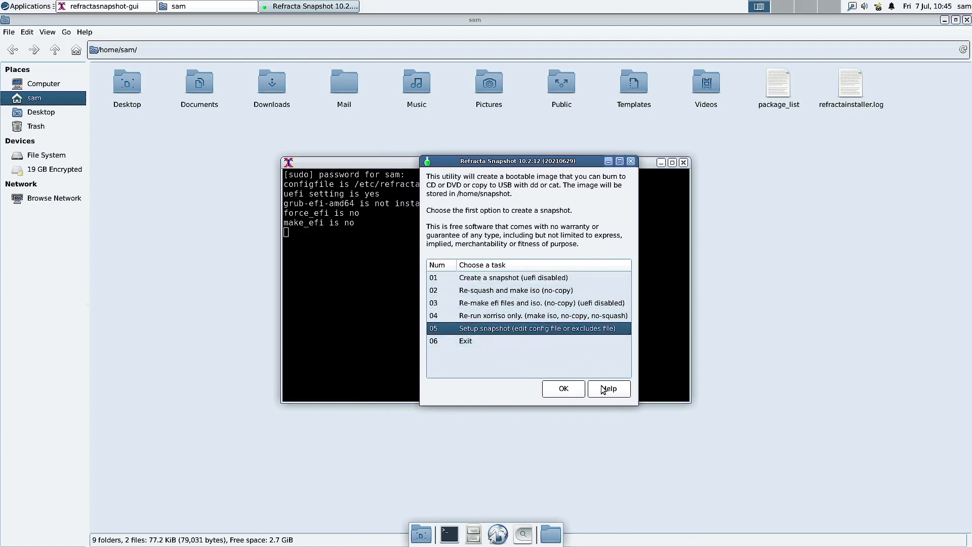
click(564, 389)
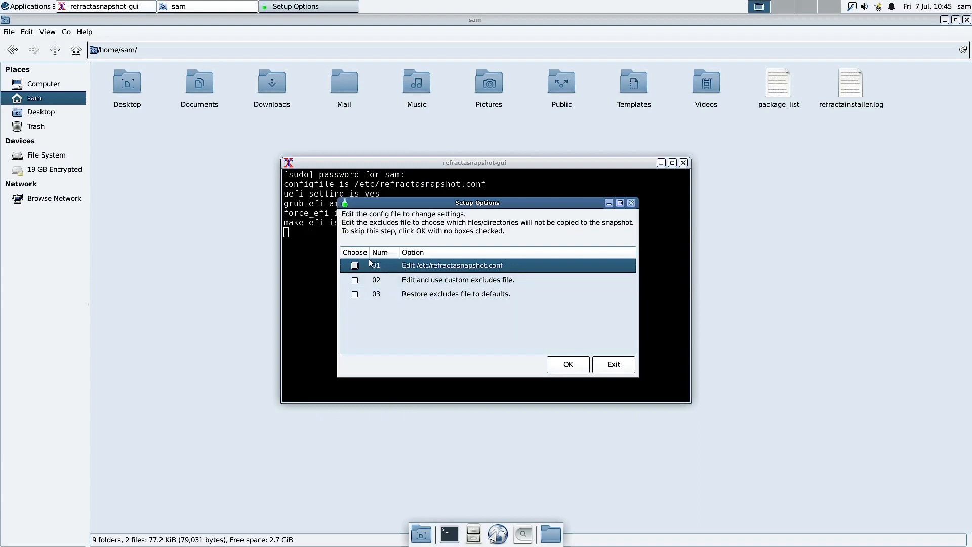
click(354, 266)
click(569, 362)
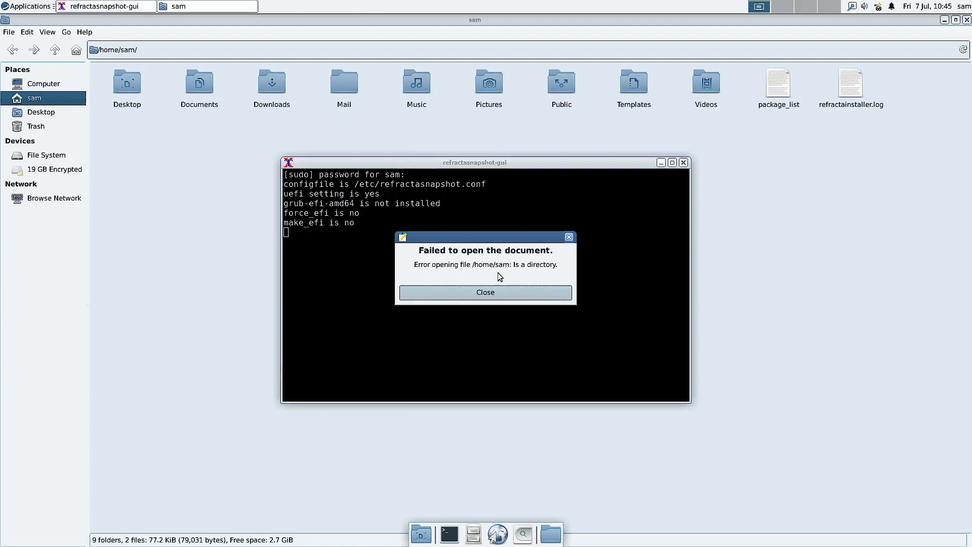
click(492, 291)
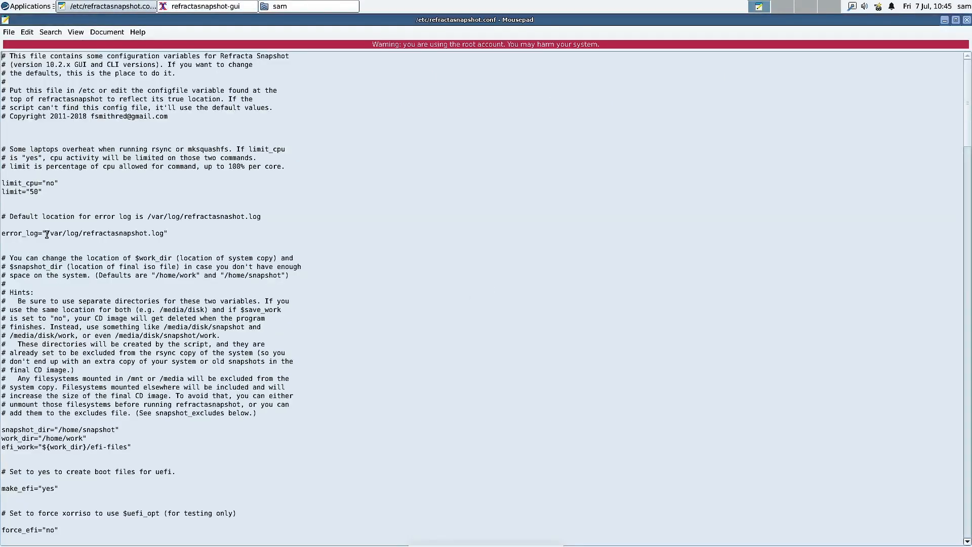
- Review the settings in /etc/refractasnapshot.conf down to the iso_dir path for custom boot menu files, and minimize the editor
scroll(47, 381, down, 8)
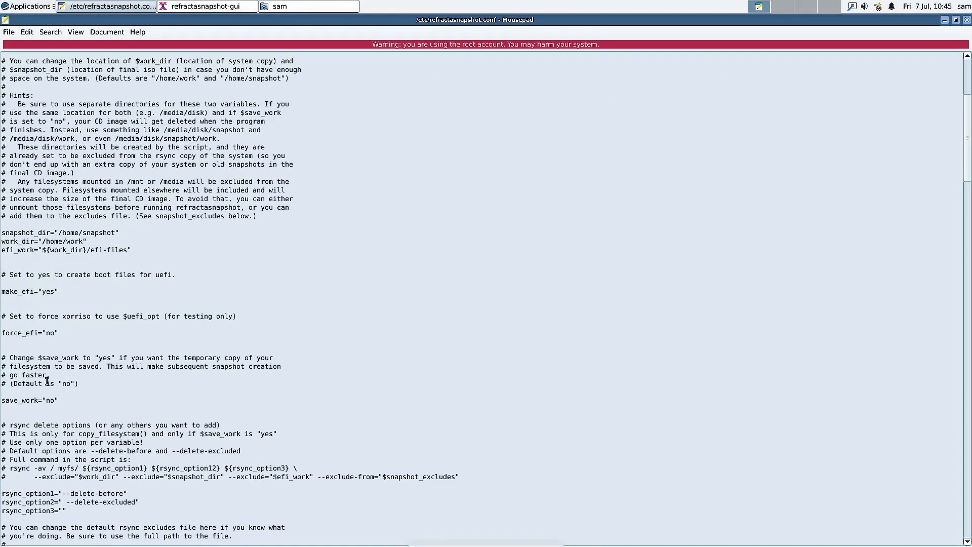
scroll(71, 373, down, 8)
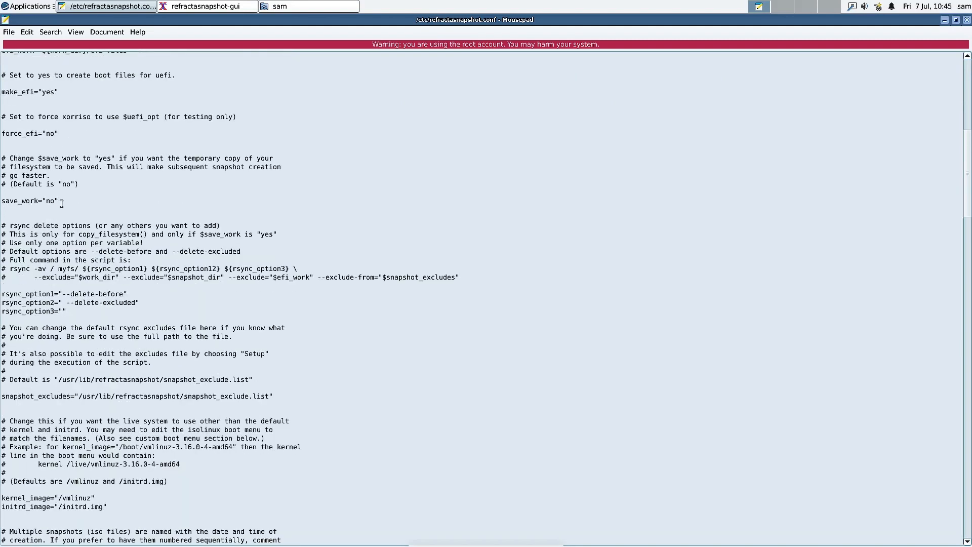
scroll(98, 319, down, 8)
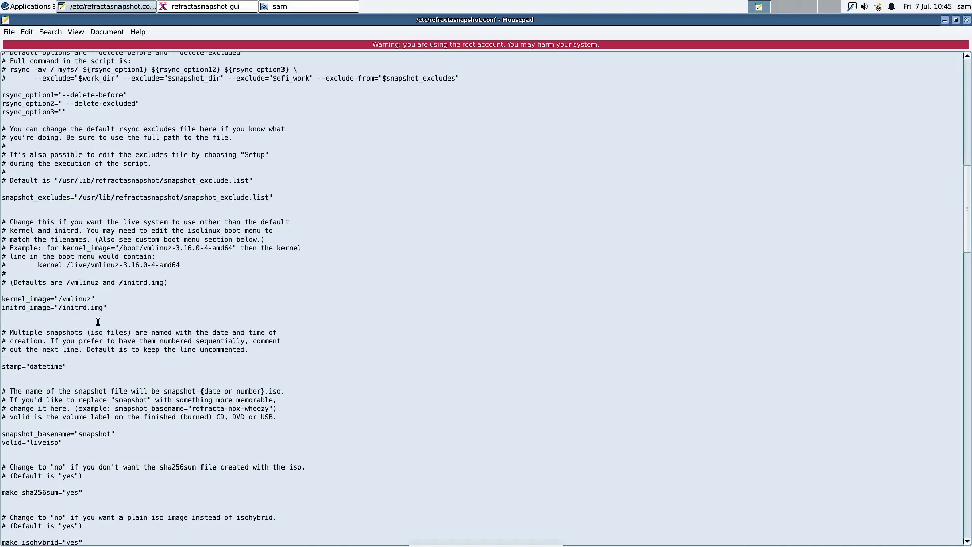
scroll(66, 377, down, 2)
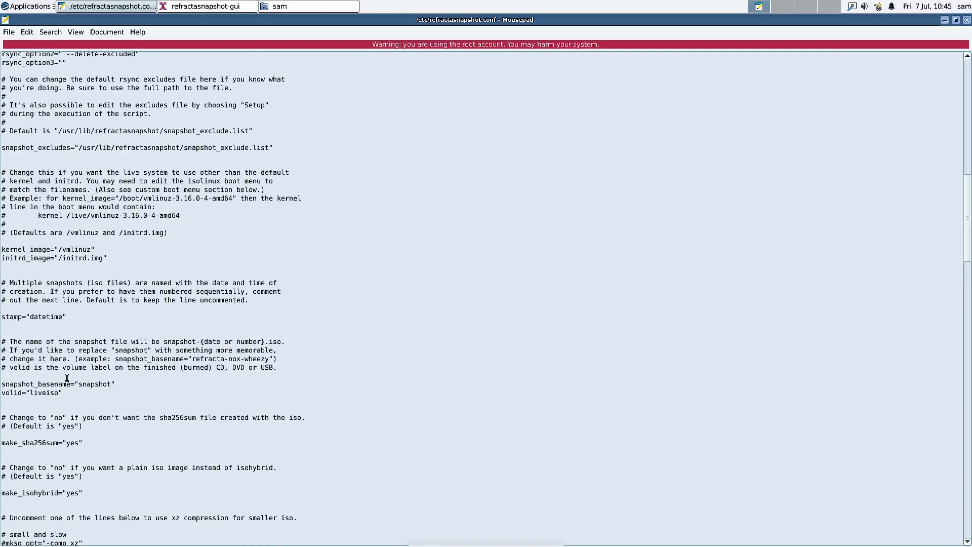
scroll(67, 378, down, 10)
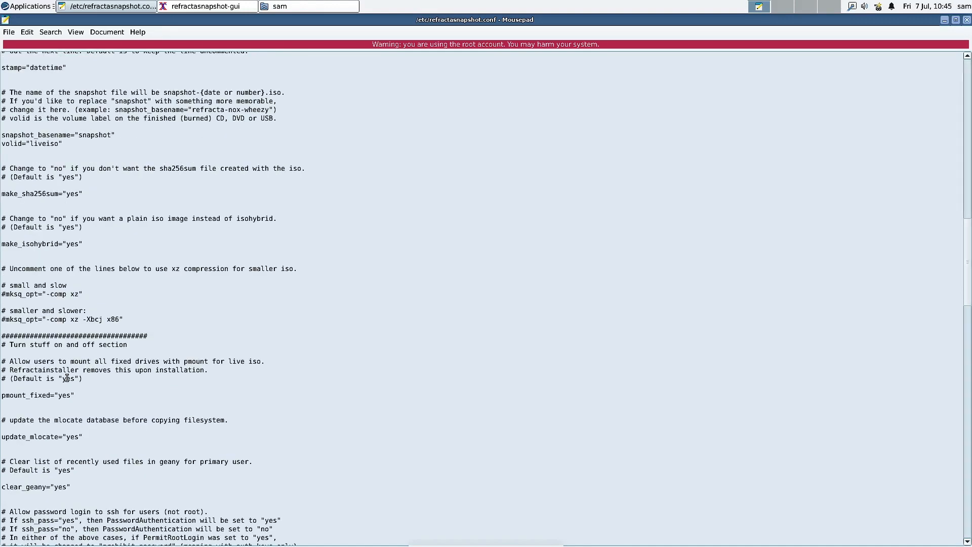
scroll(74, 414, down, 8)
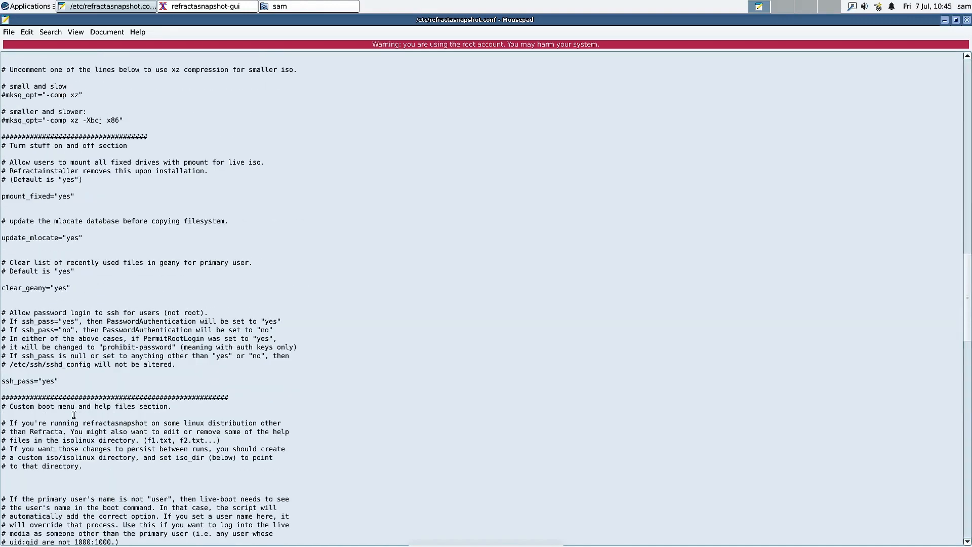
scroll(74, 414, down, 10)
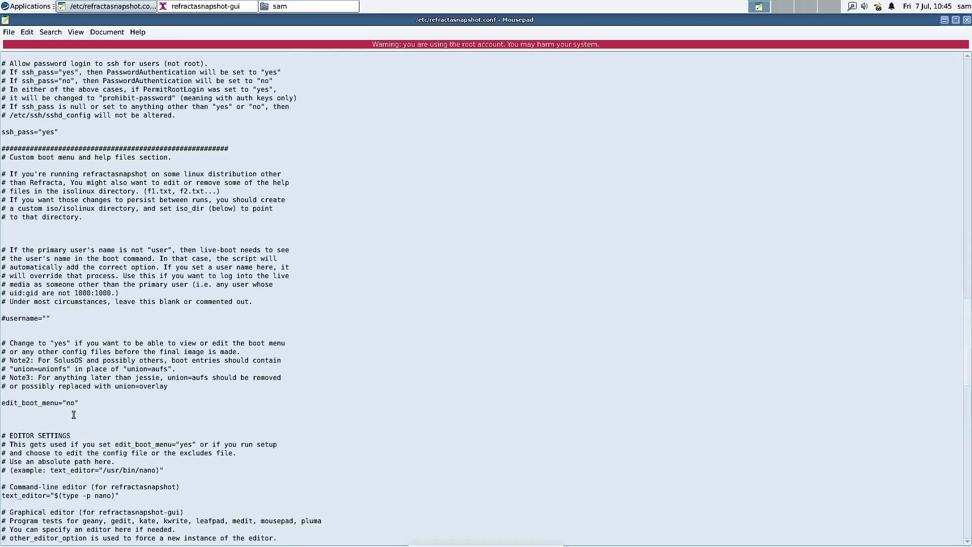
scroll(74, 414, down, 2)
scroll(74, 414, down, 6)
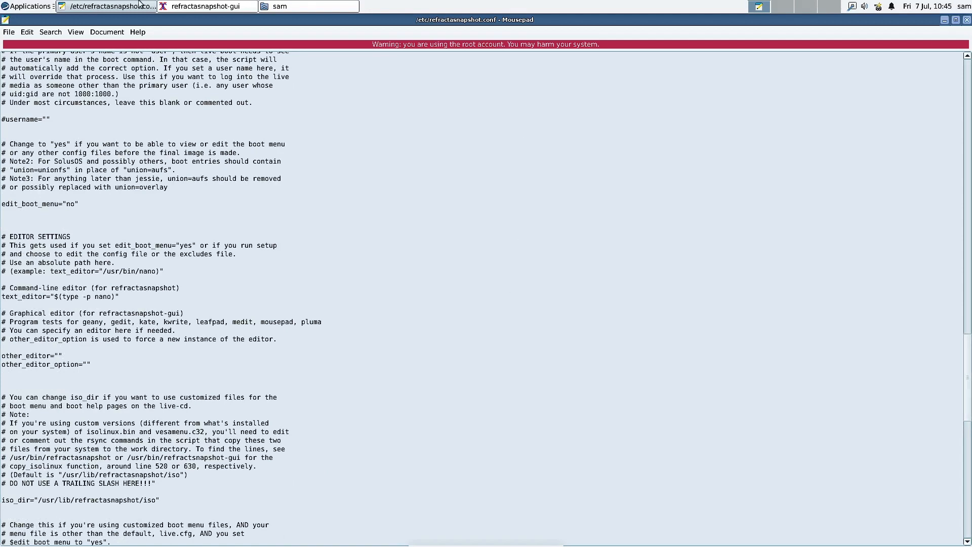
click(21, 7)
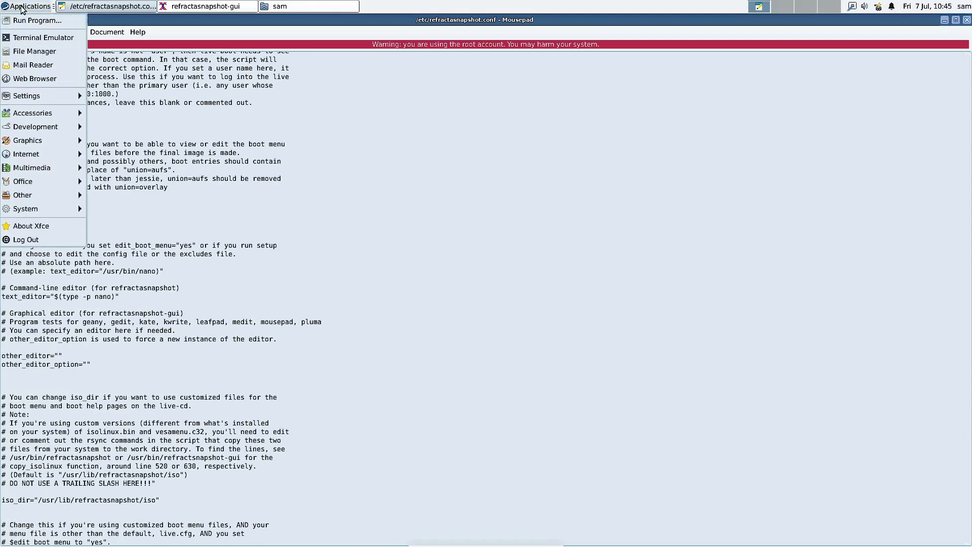
key(Escape)
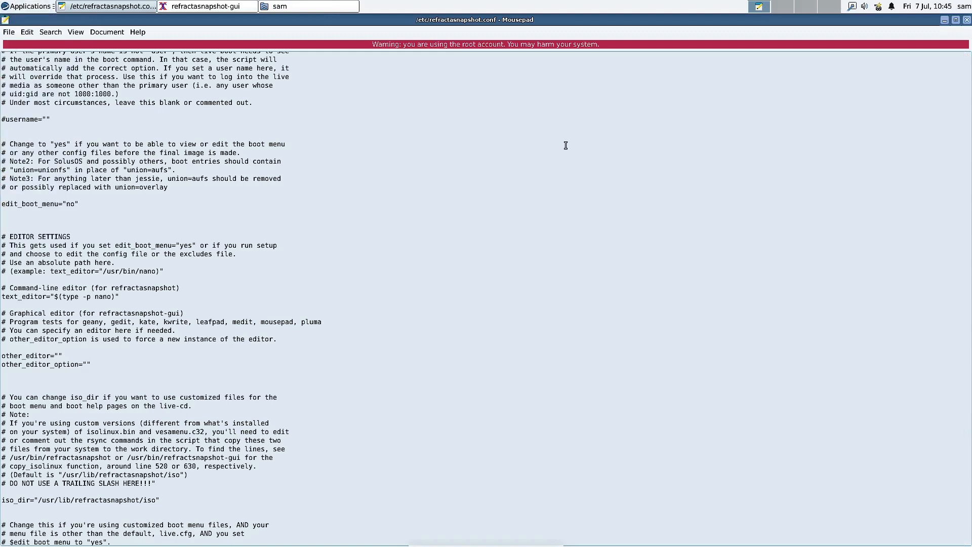
click(944, 20)
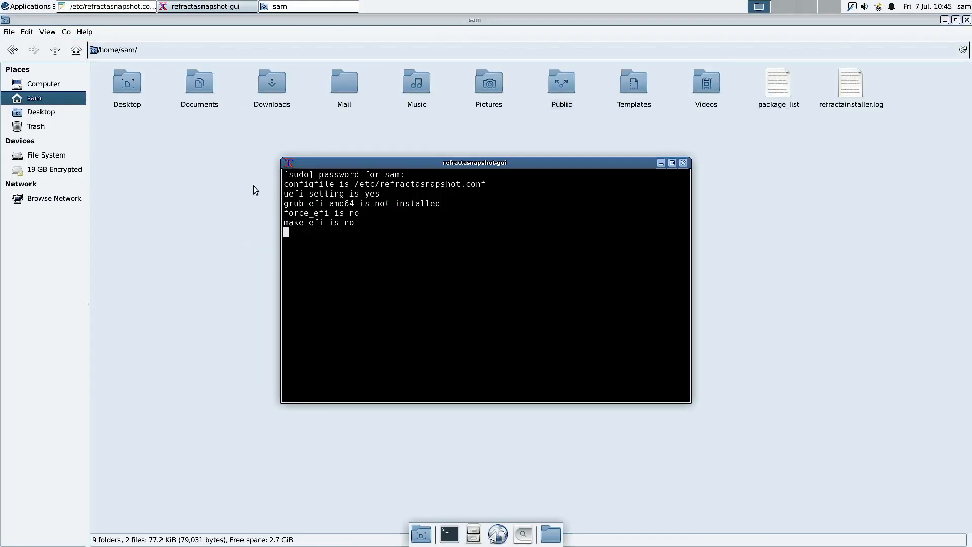
- Browse the file system to the folder /usr/lib/refractasnapshot/iso
click(58, 157)
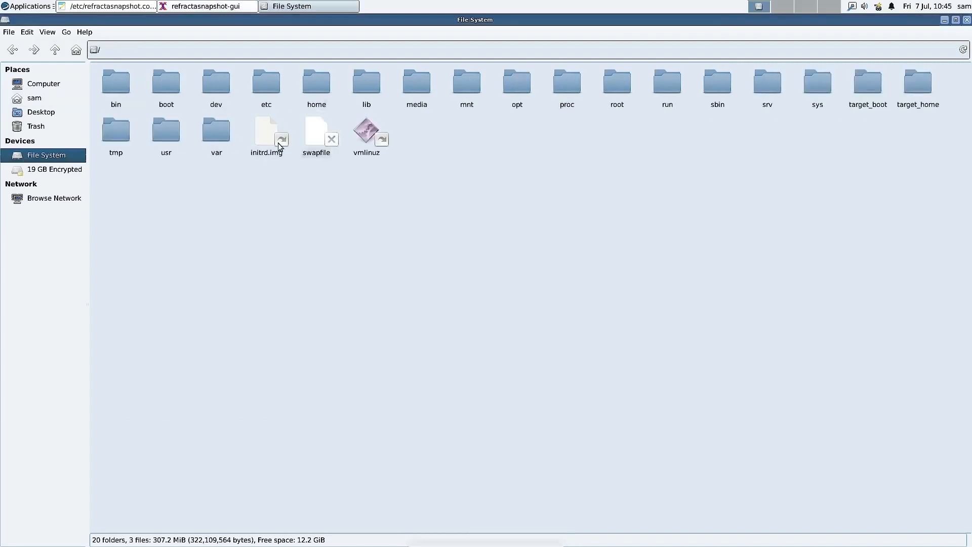
double_click(167, 139)
double_click(224, 88)
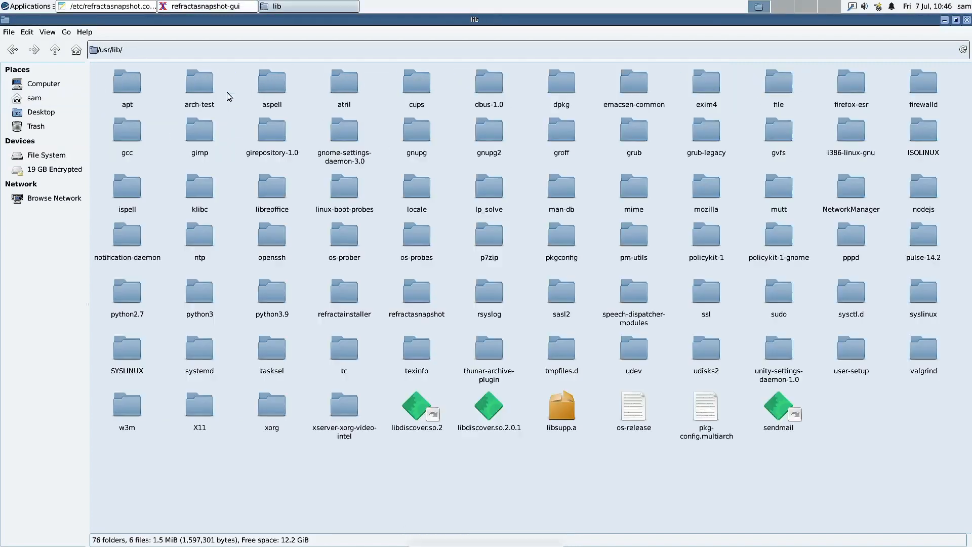
click(342, 301)
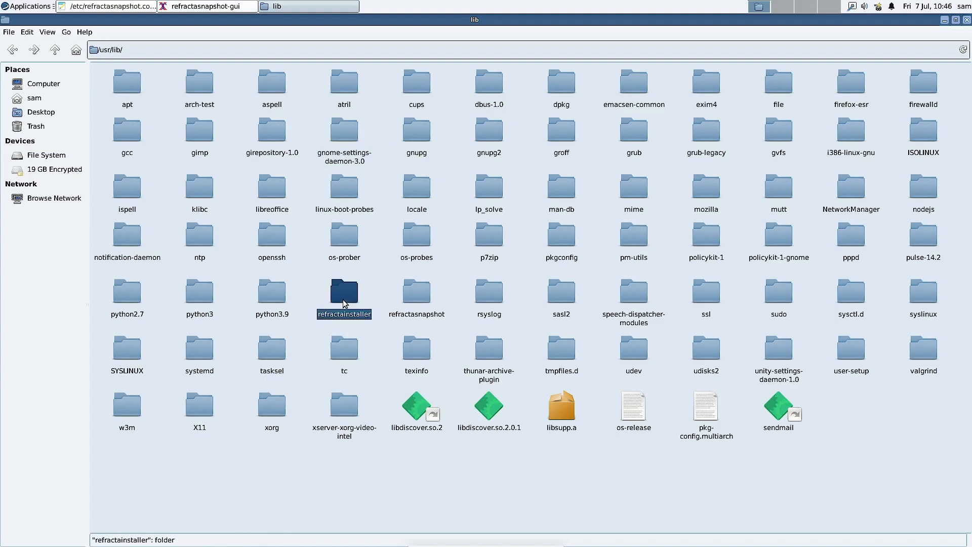
double_click(426, 302)
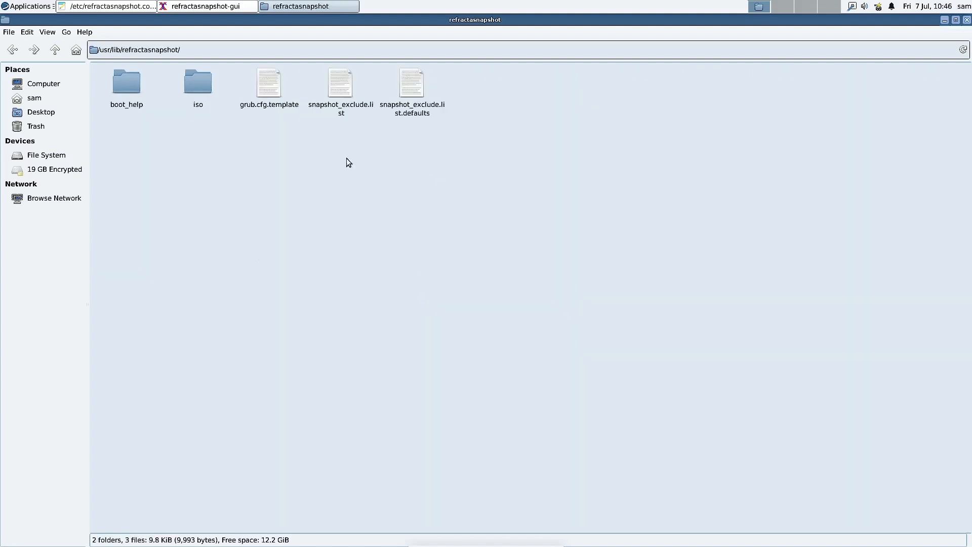
double_click(202, 90)
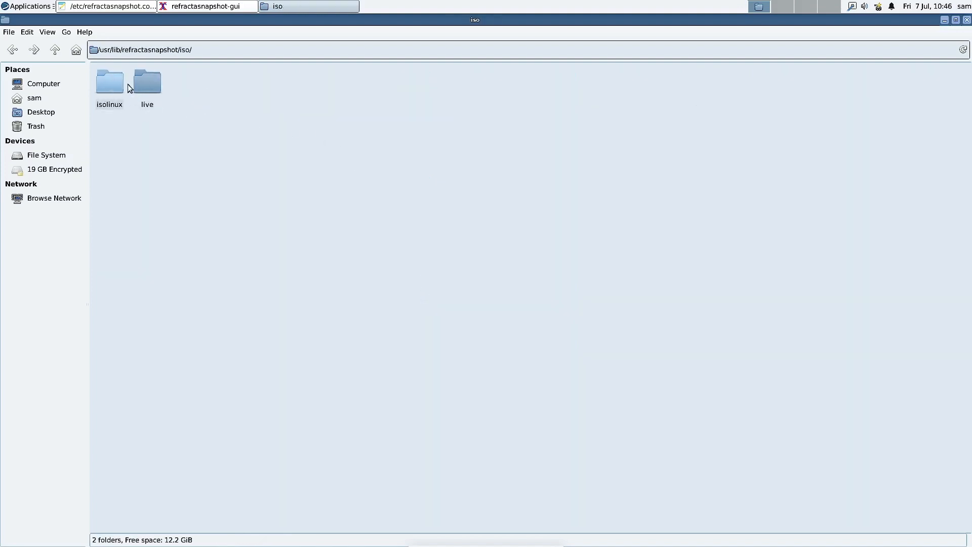
- Inspect the contents of the live and isolinux folders, and close the file manager and the refractasnapshot-gui terminal
double_click(150, 90)
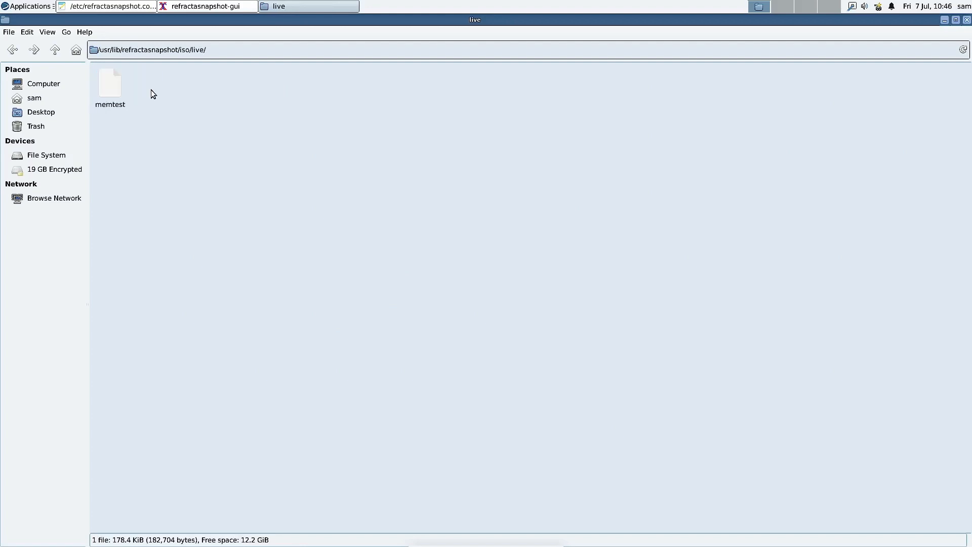
click(13, 50)
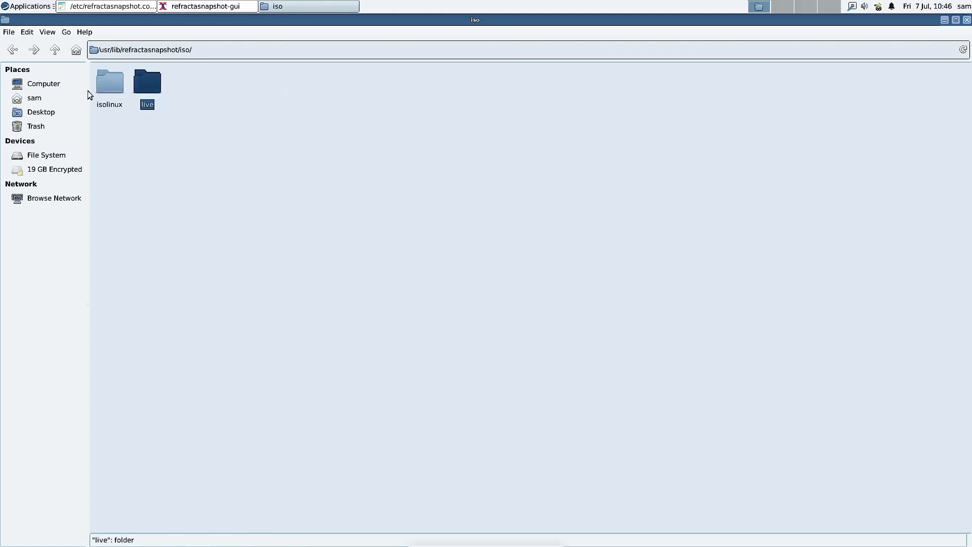
double_click(110, 91)
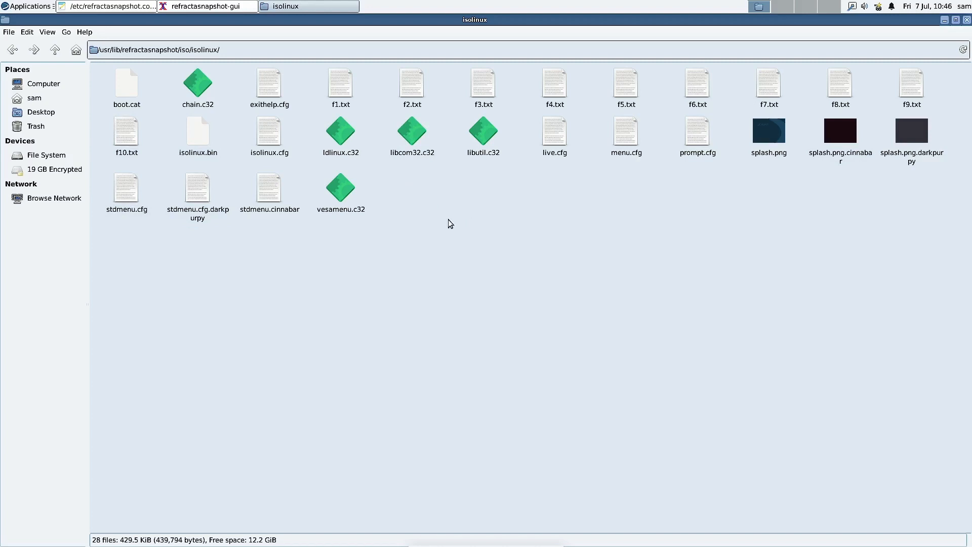
click(12, 50)
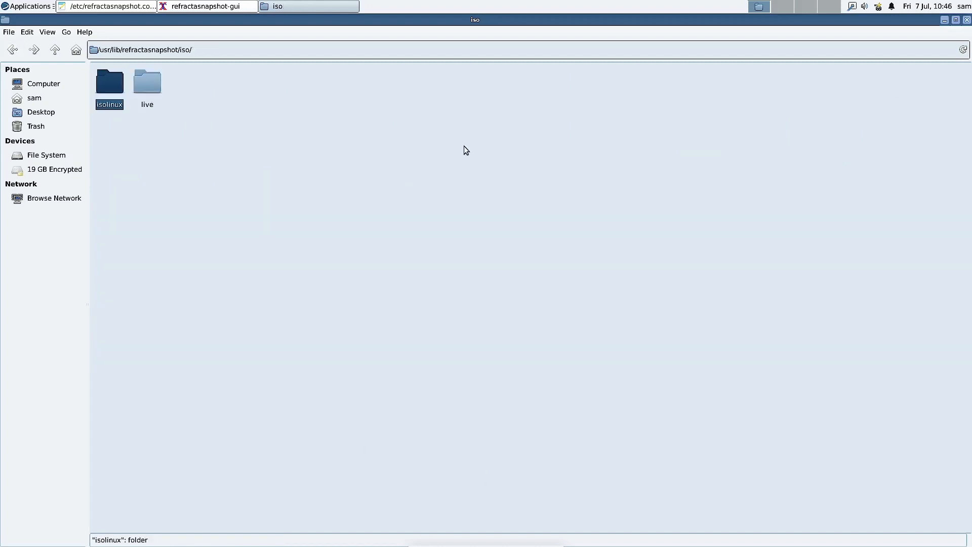
double_click(140, 86)
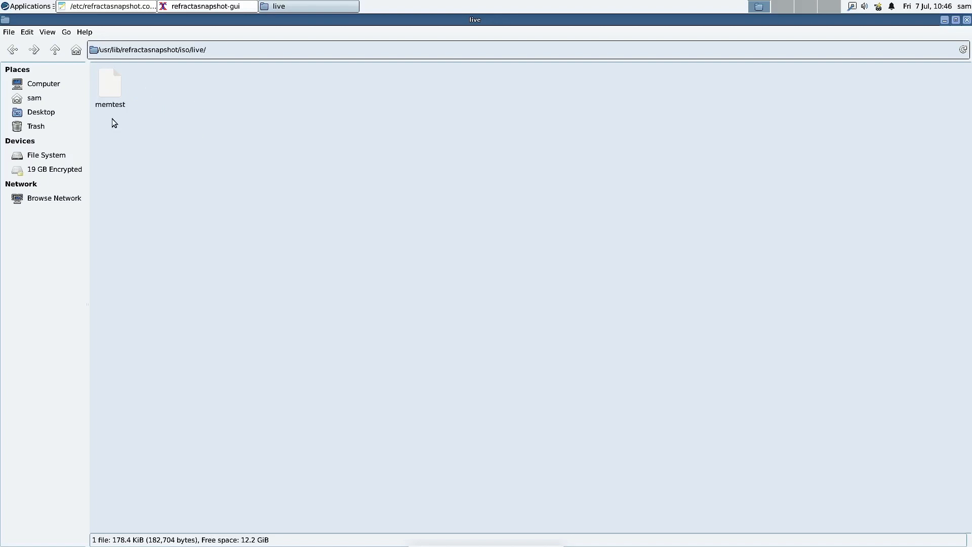
click(967, 21)
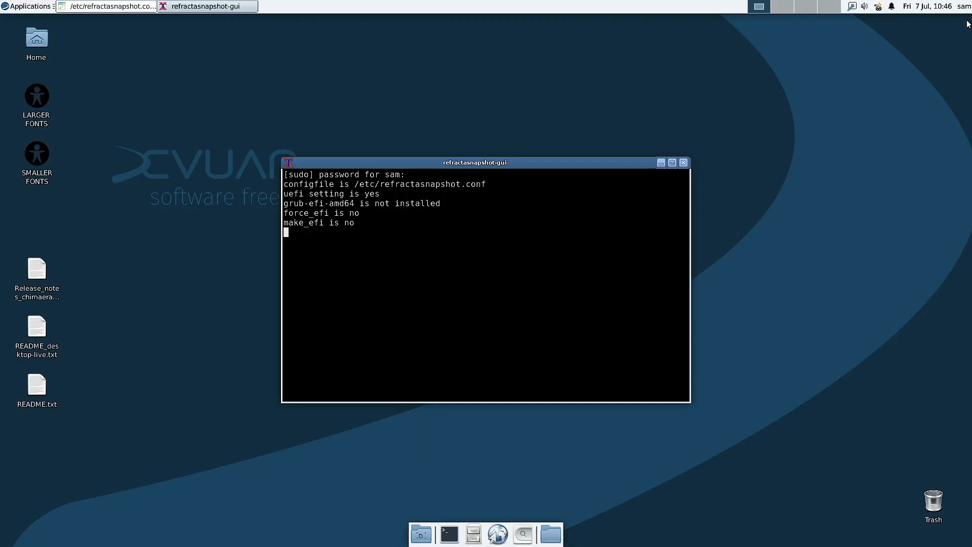
click(685, 163)
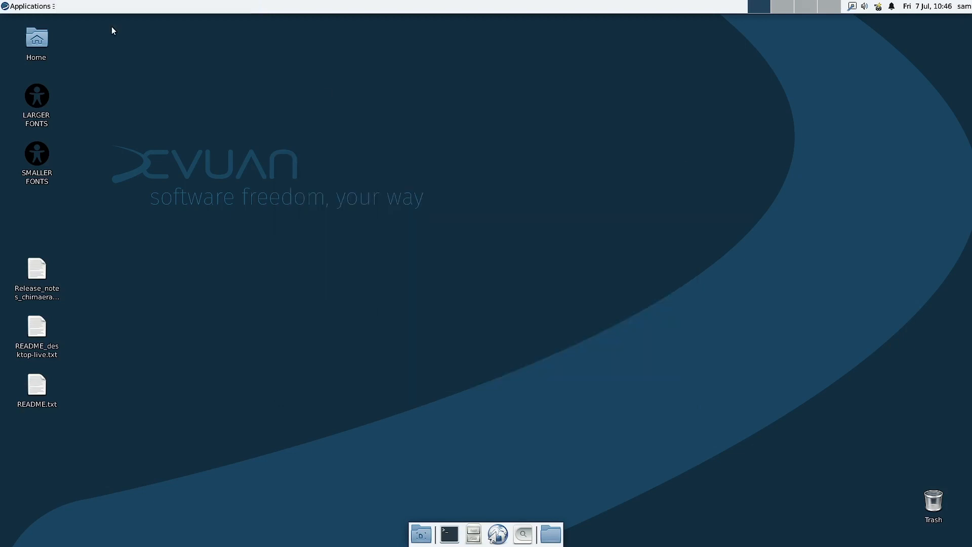
- Open the desktop's Appearance settings
click(28, 6)
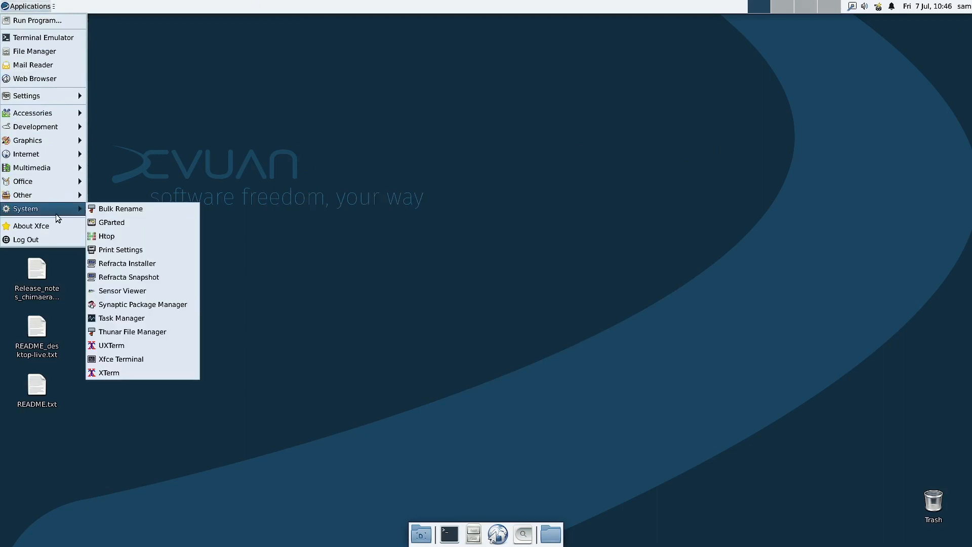
mouse_move(50, 96)
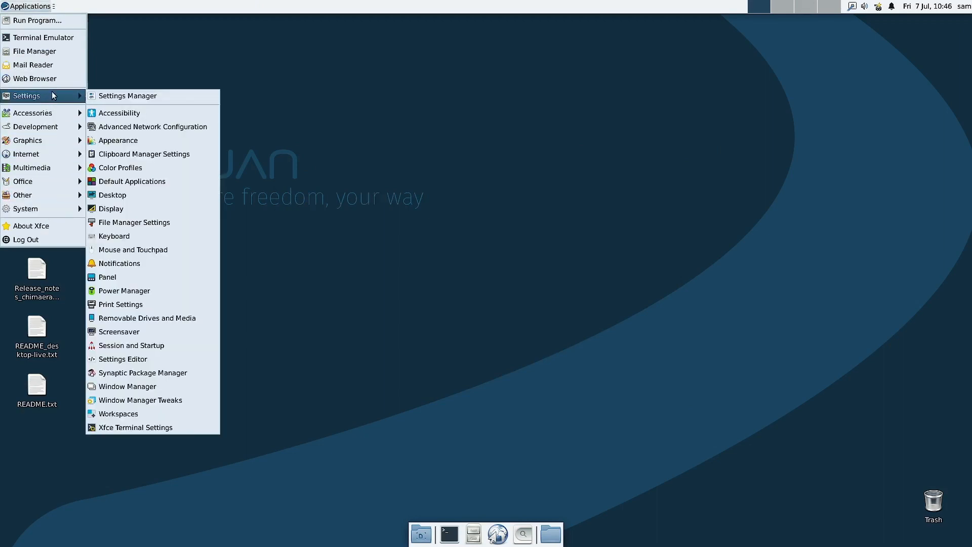
click(148, 139)
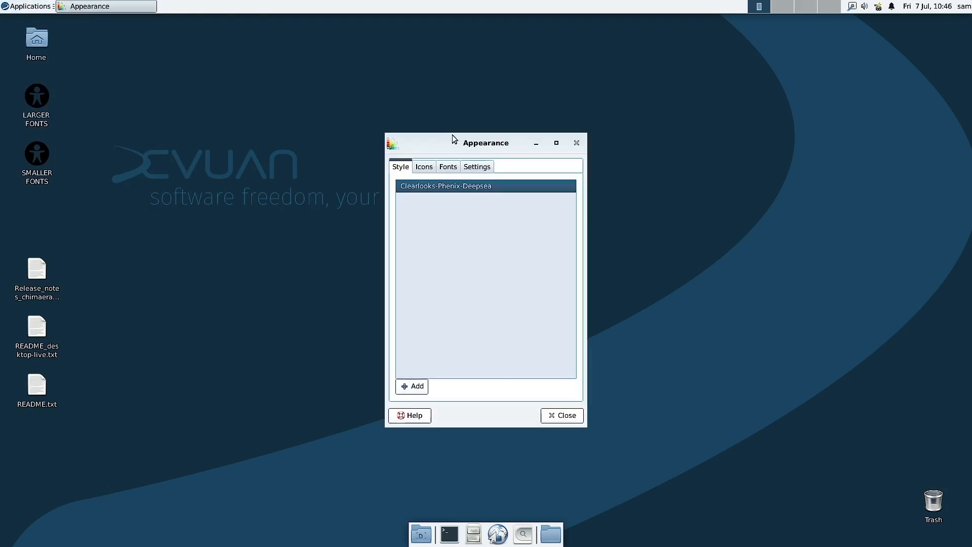
- Switch the icon theme to GNOME and preview its icons in the applications menu, including the Accessories and Multimedia categories
click(426, 167)
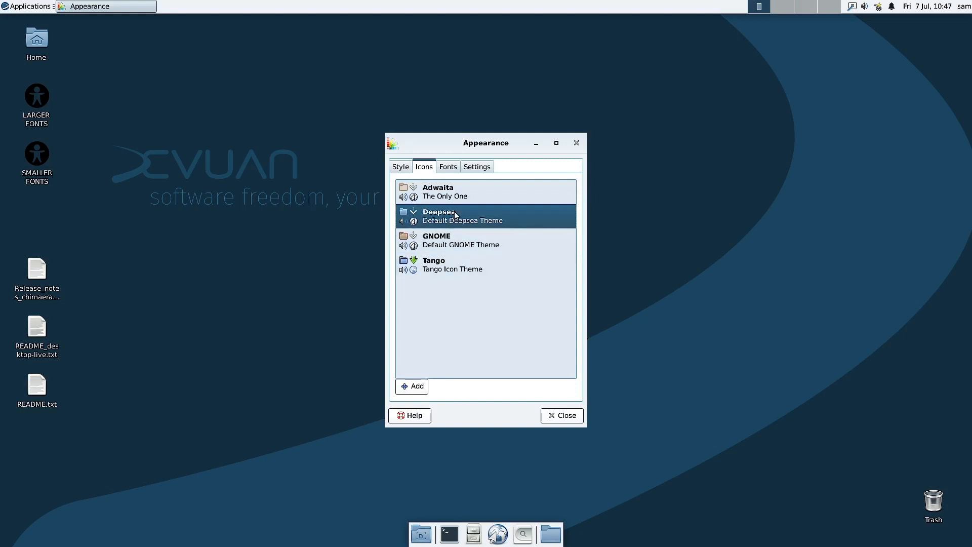
click(453, 240)
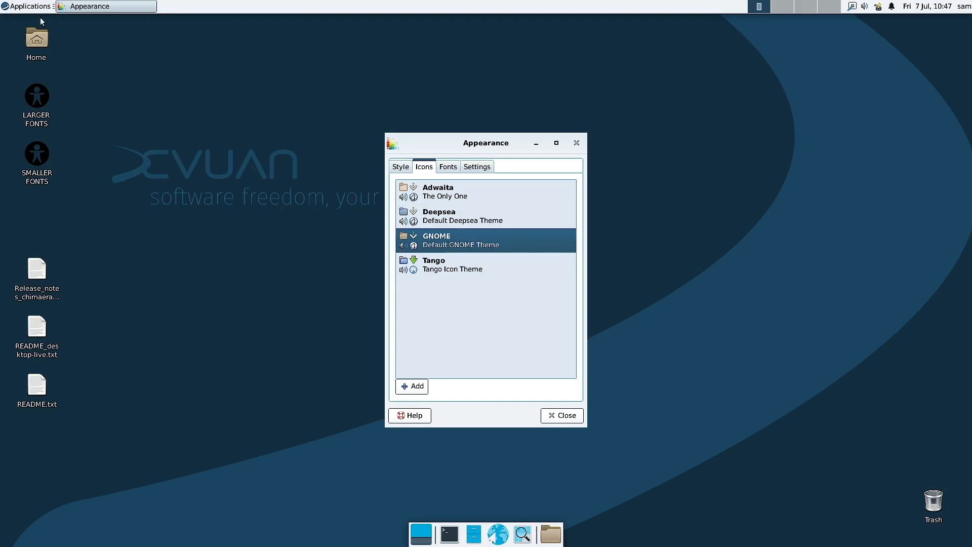
click(27, 7)
mouse_move(53, 110)
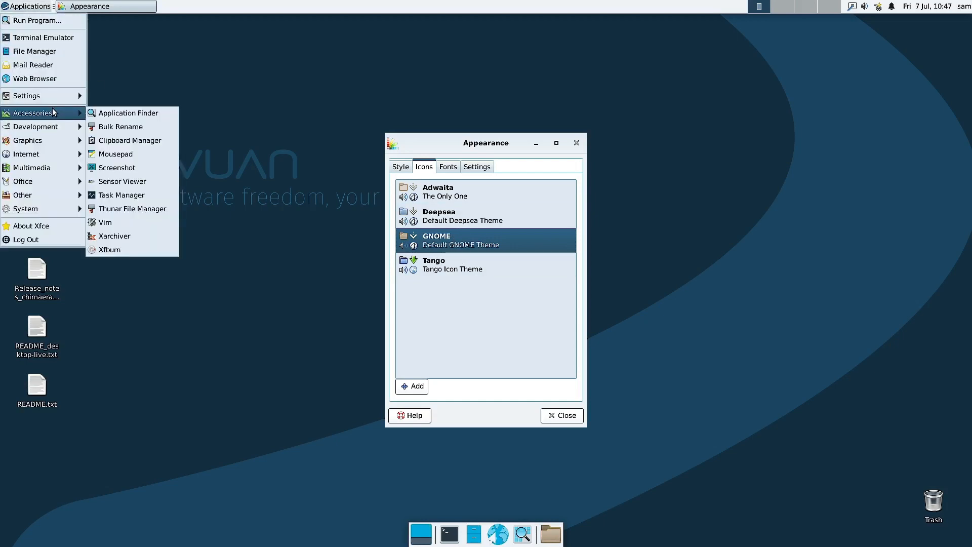
mouse_move(42, 170)
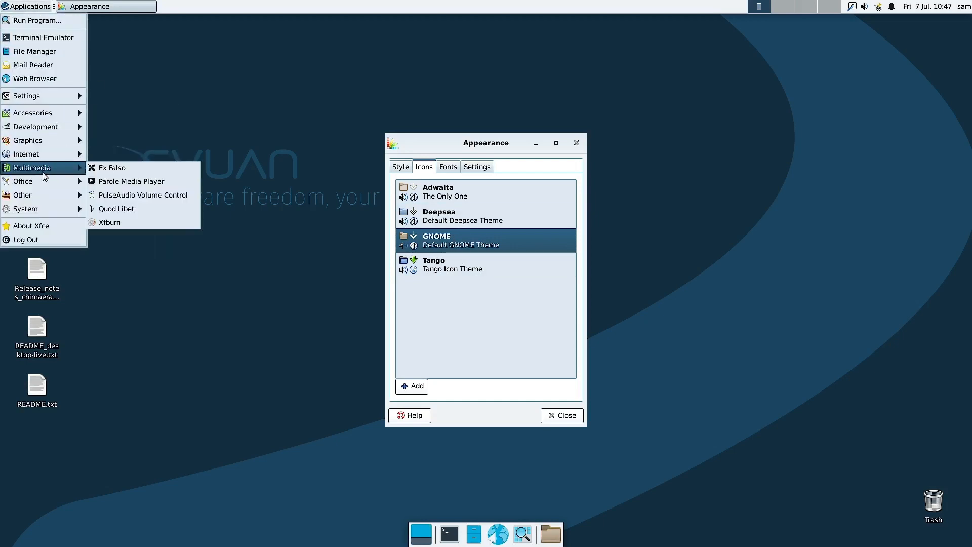
click(262, 124)
- Switch the icon theme to Tango and preview its icons in the applications menu
click(445, 265)
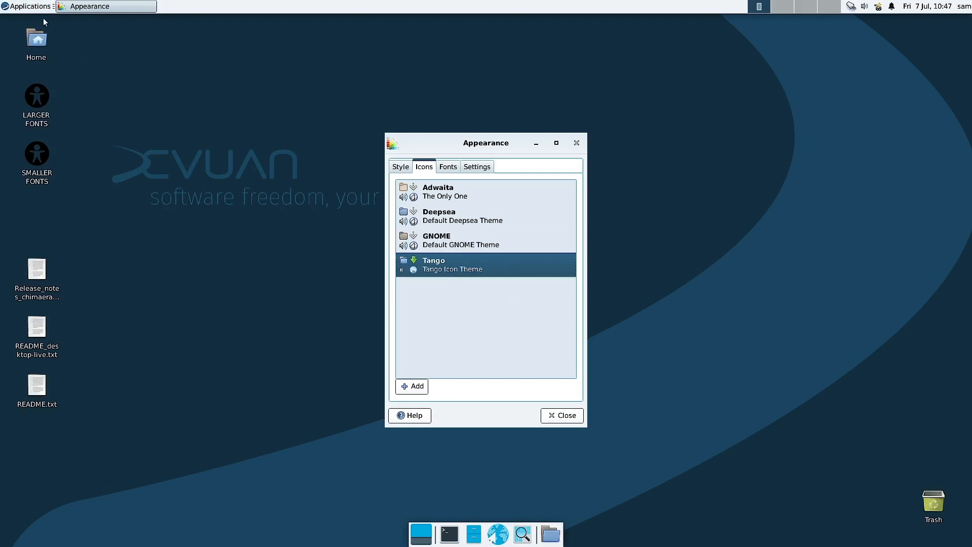
click(29, 6)
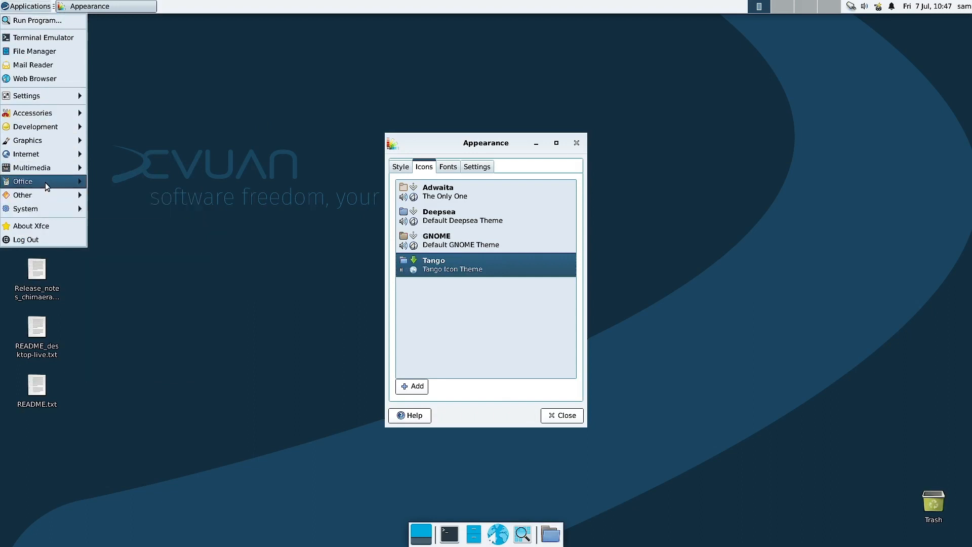
mouse_move(50, 168)
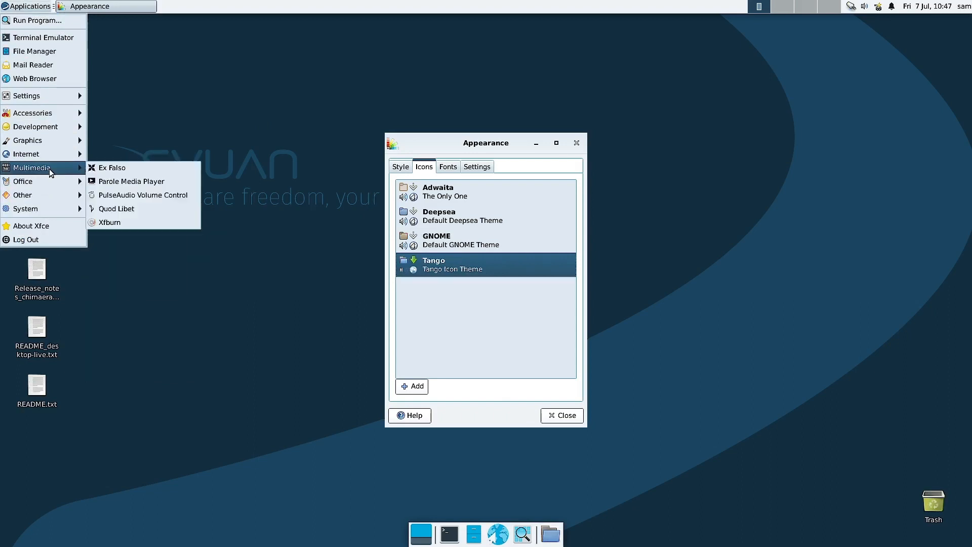
- Switch the icon theme to Adwaita and check how the application categories look with it
click(457, 191)
click(29, 6)
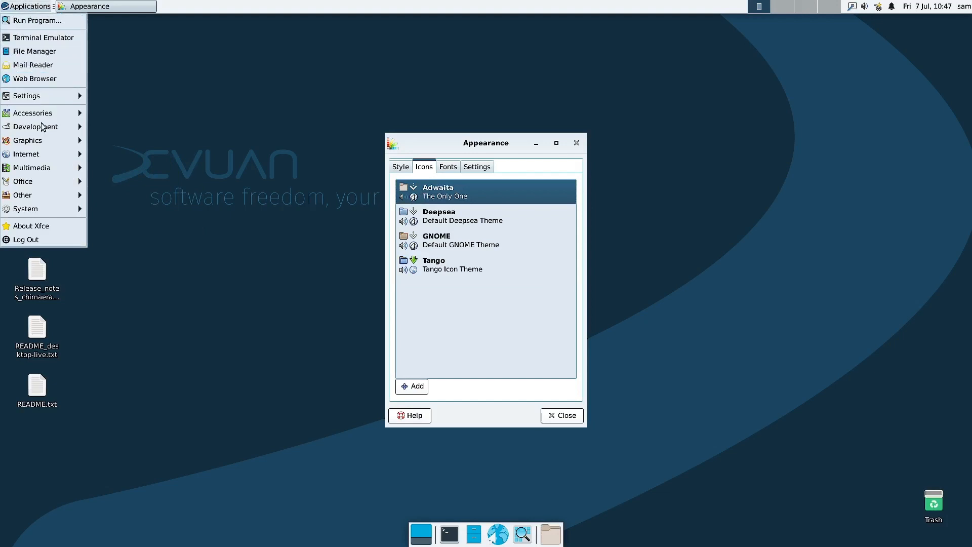
mouse_move(40, 196)
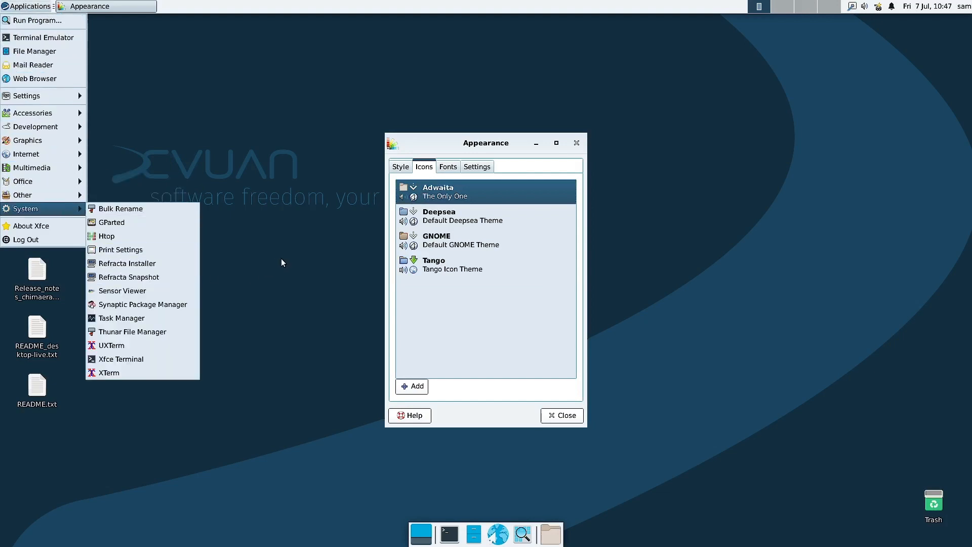
- Set the icon theme back to Deepsea and check the application category icons
click(458, 222)
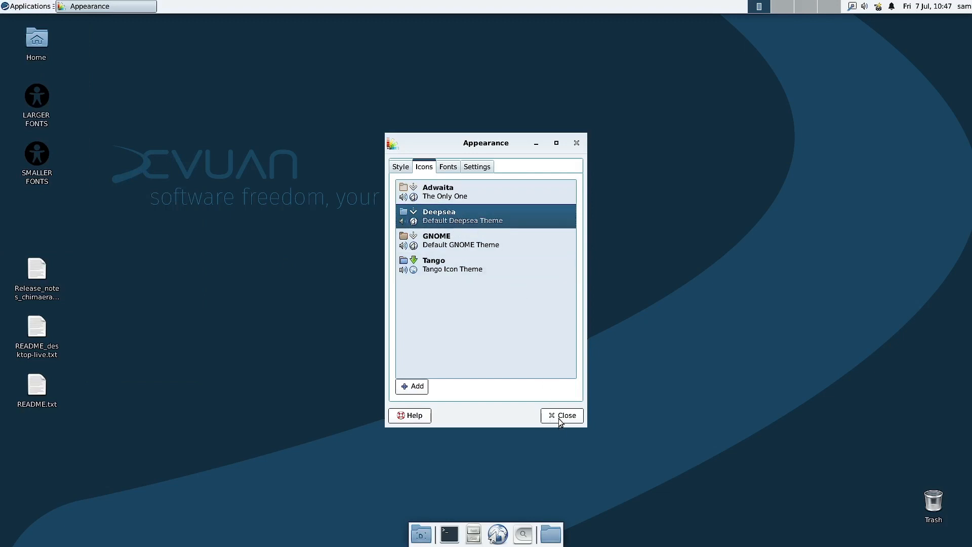
click(20, 6)
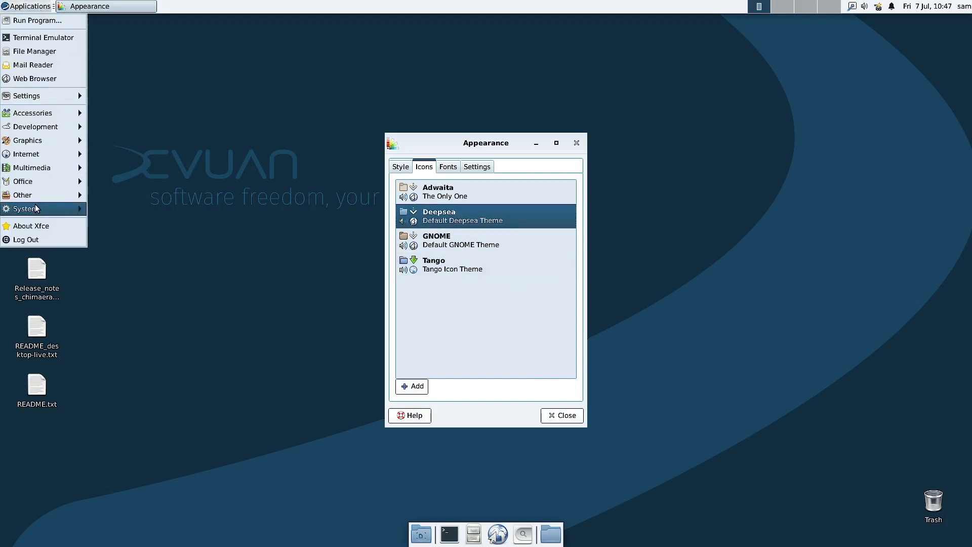
mouse_move(44, 157)
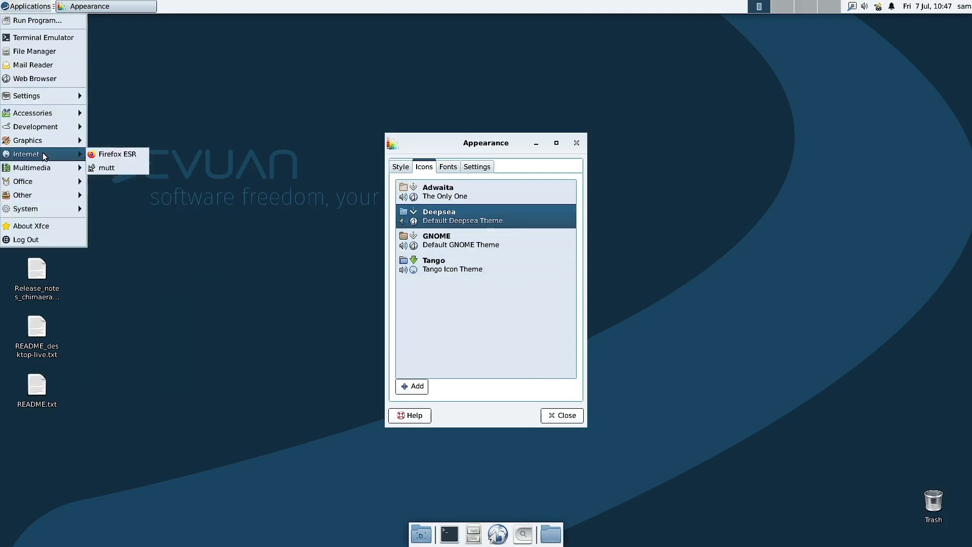
click(305, 90)
- Review the font options and the menu, event sound and window scaling settings, and close the Appearance window
click(453, 168)
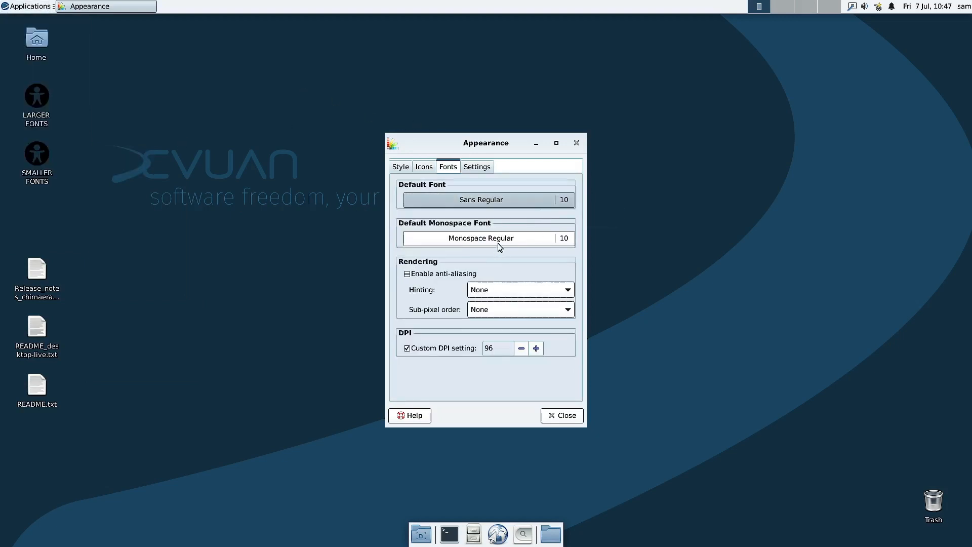
click(483, 170)
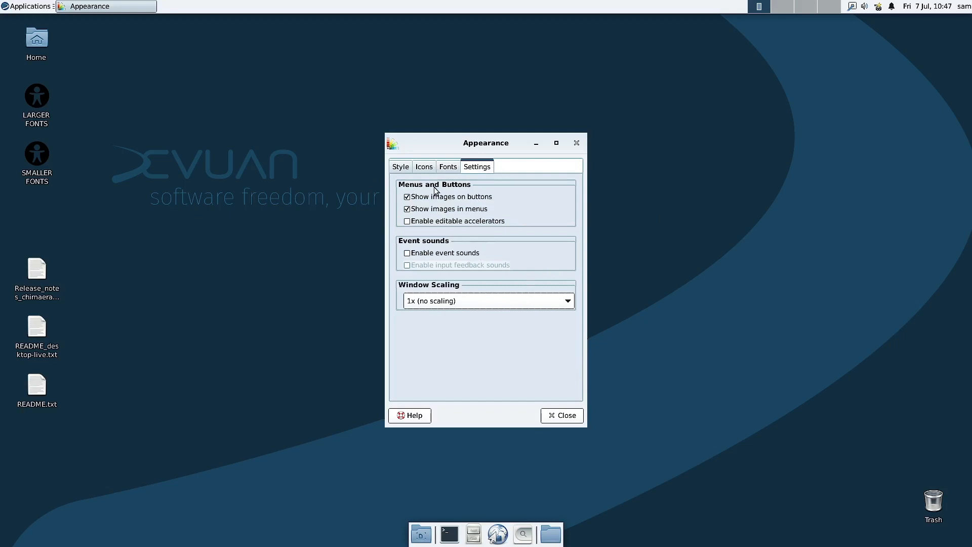
click(563, 417)
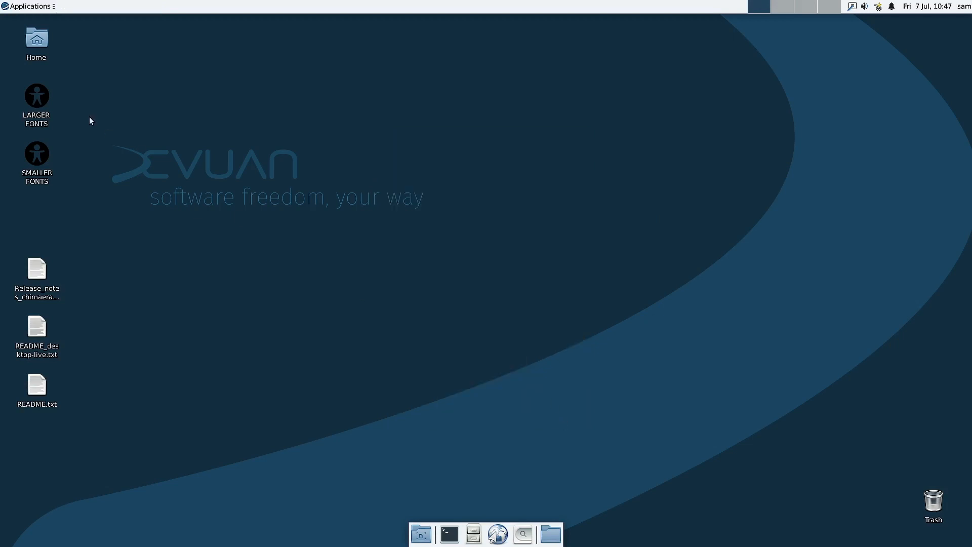
- Launch Htop from the System applications to view the running processes and memory use, and close its terminal
click(26, 6)
mouse_move(69, 146)
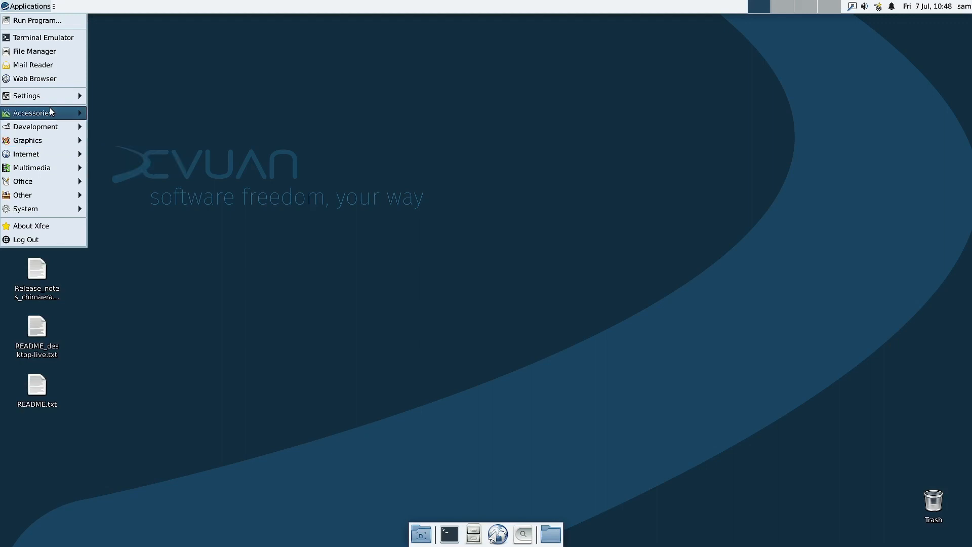
mouse_move(50, 113)
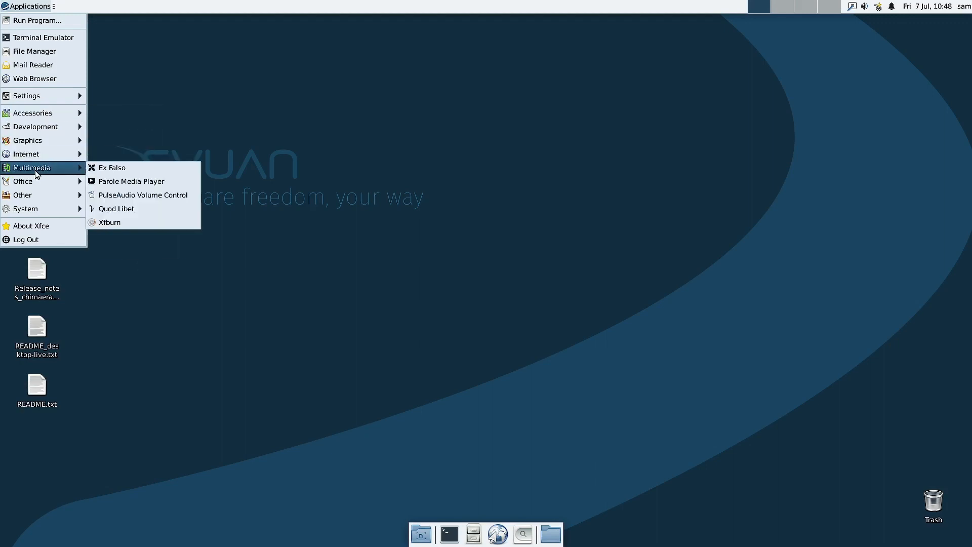
mouse_move(30, 198)
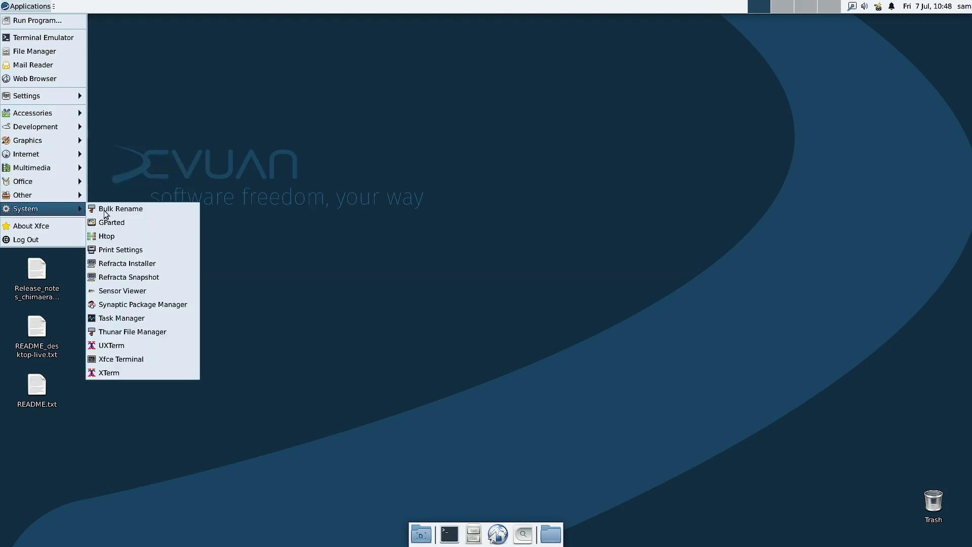
click(107, 237)
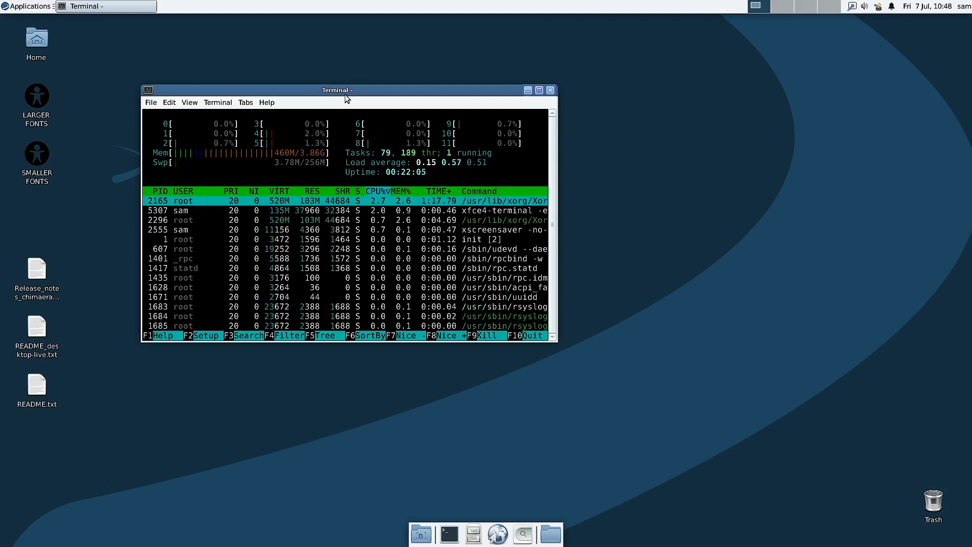
mouse_move(347, 98)
mouse_down()
mouse_move(411, 110)
mouse_move(341, 113)
mouse_up()
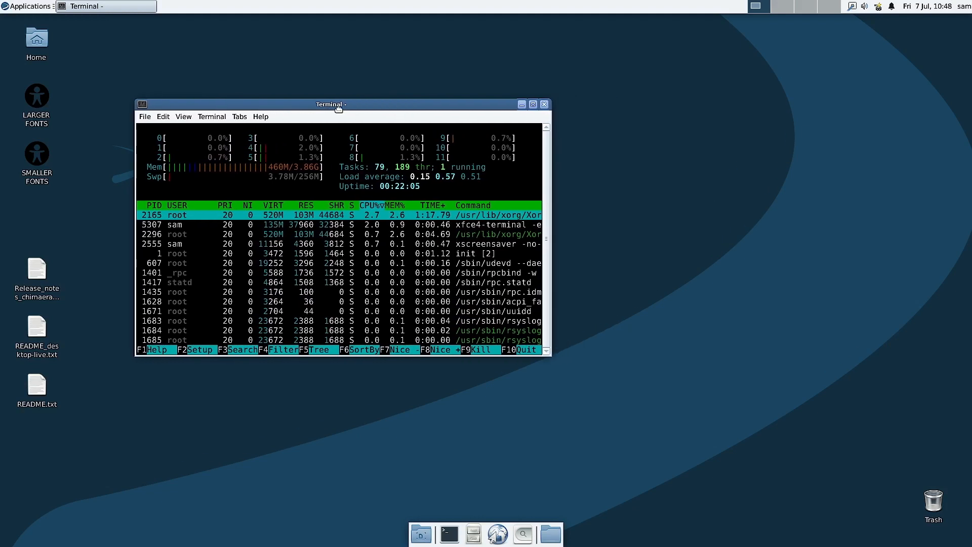
click(543, 104)
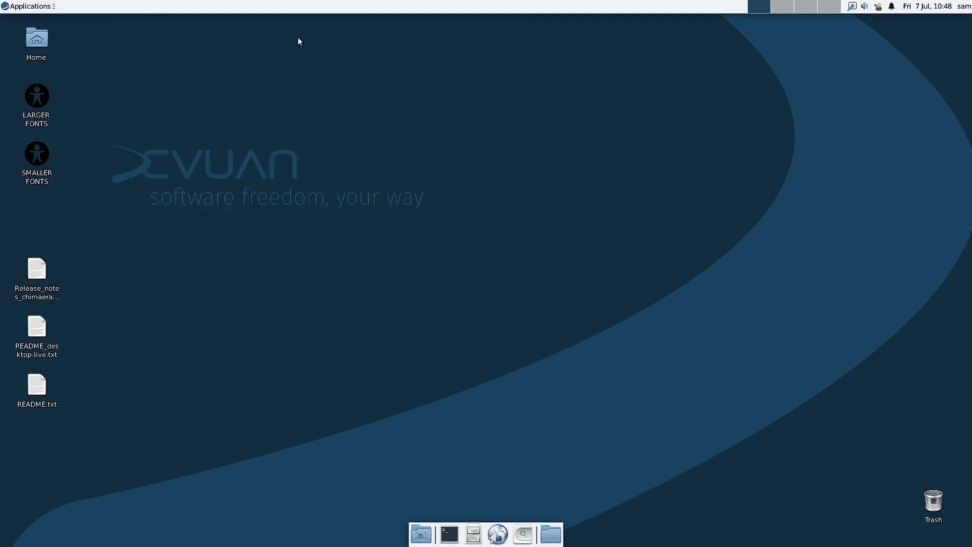
click(29, 6)
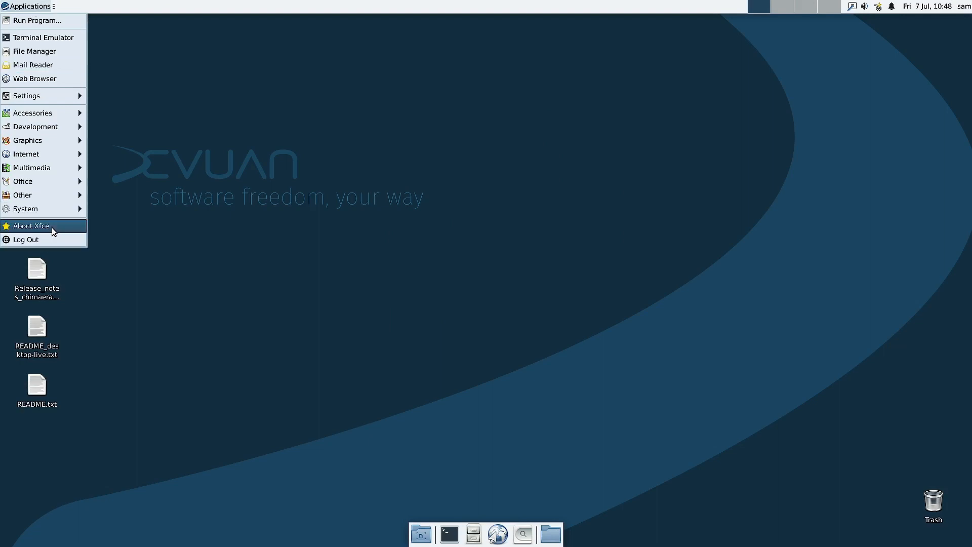
click(377, 139)
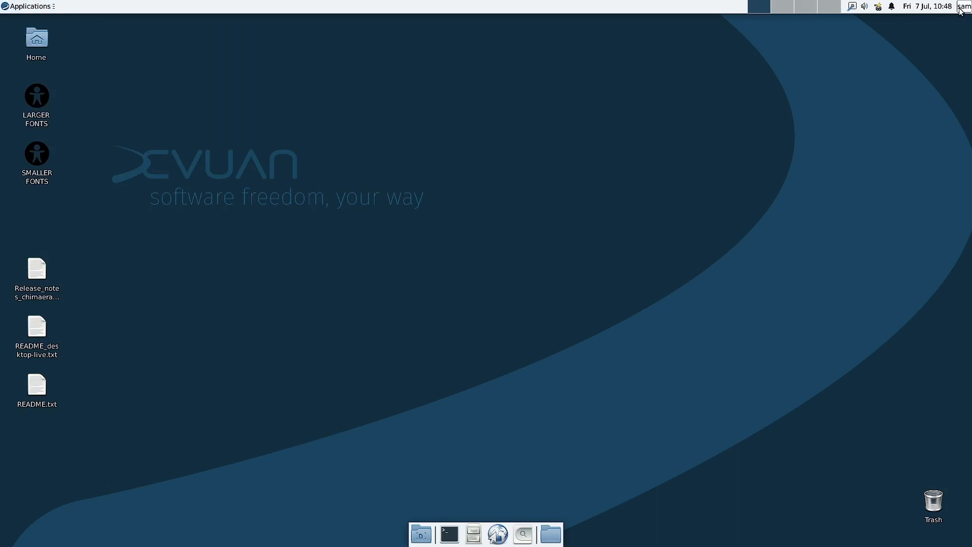
click(32, 7)
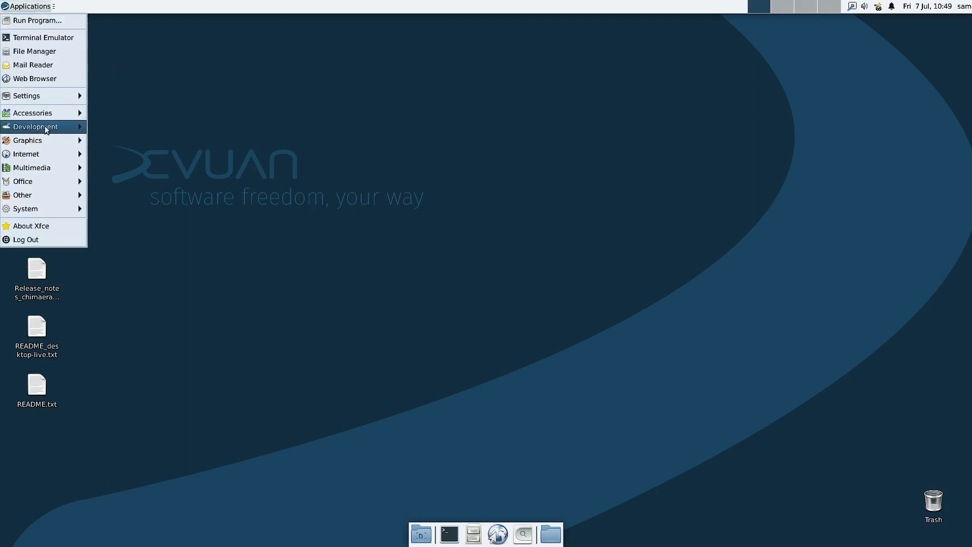
mouse_move(45, 135)
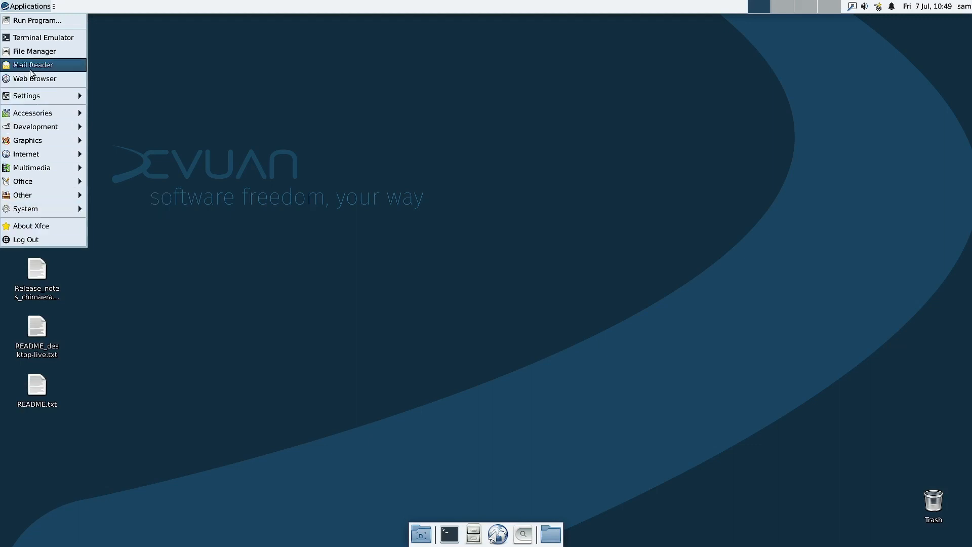
mouse_move(40, 98)
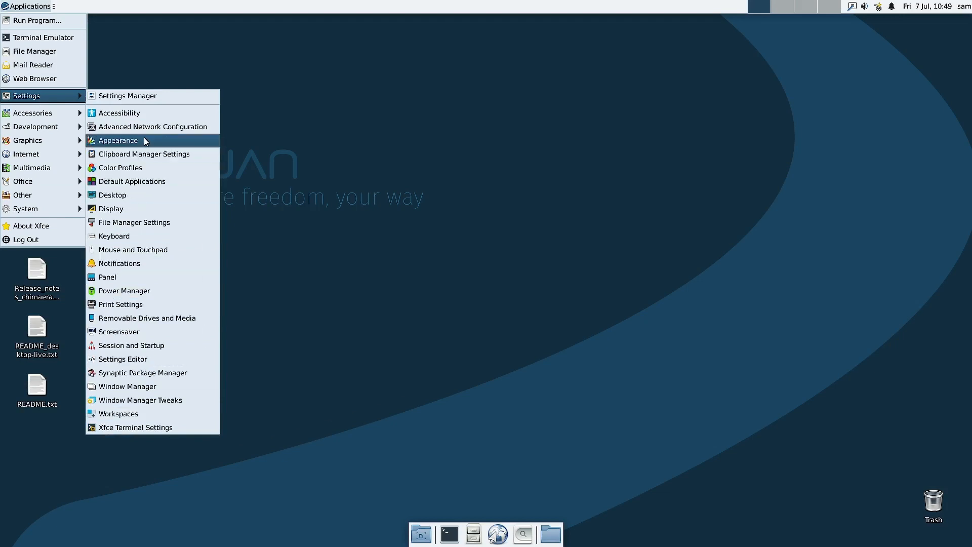
click(319, 111)
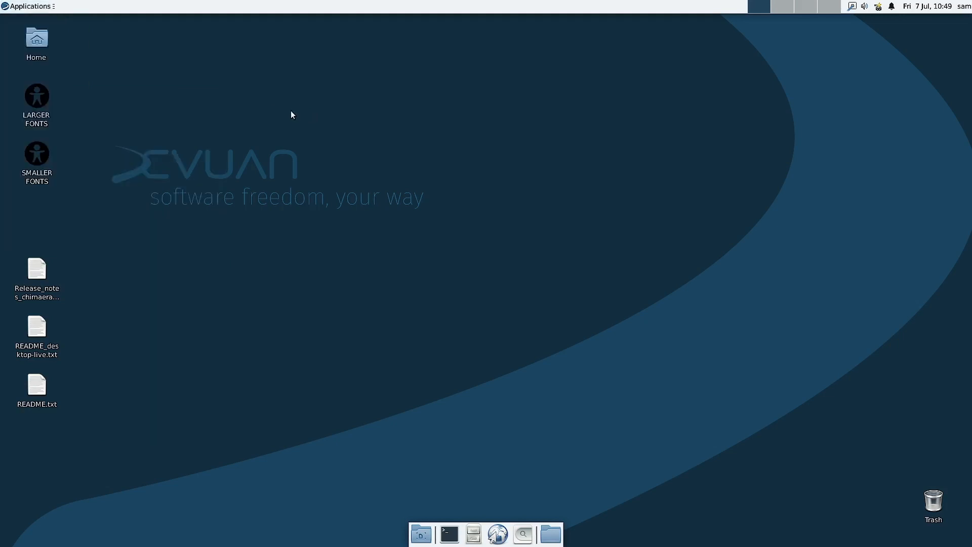